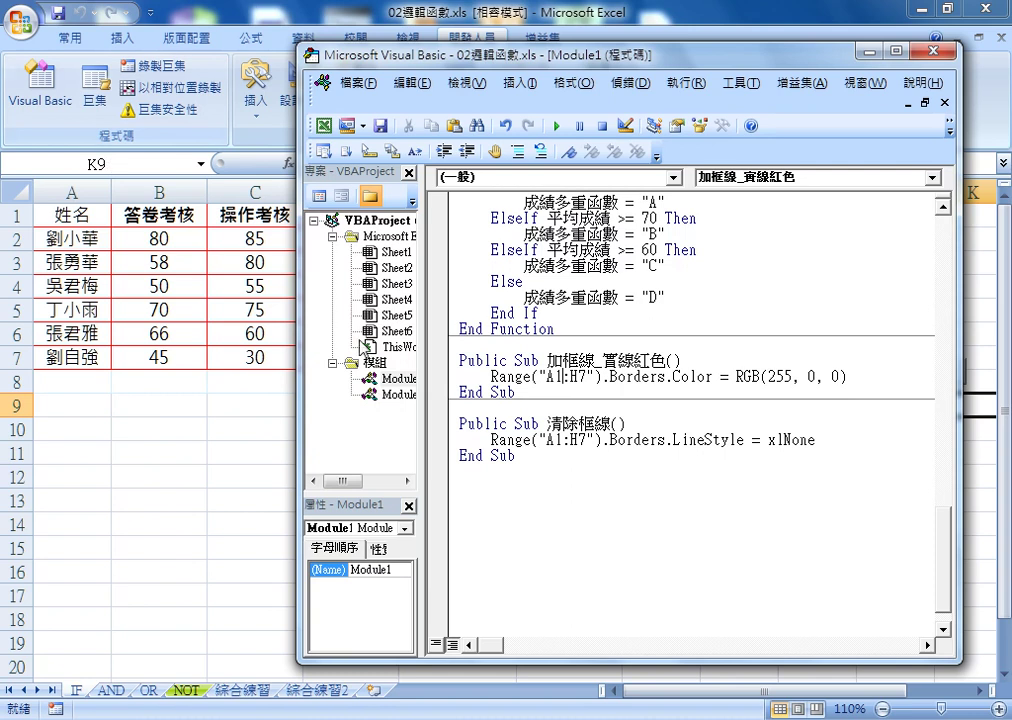
Jump to the 清除框線 macro, then return to the worksheet with the red-bordered A1:H7 table.
click(540, 431)
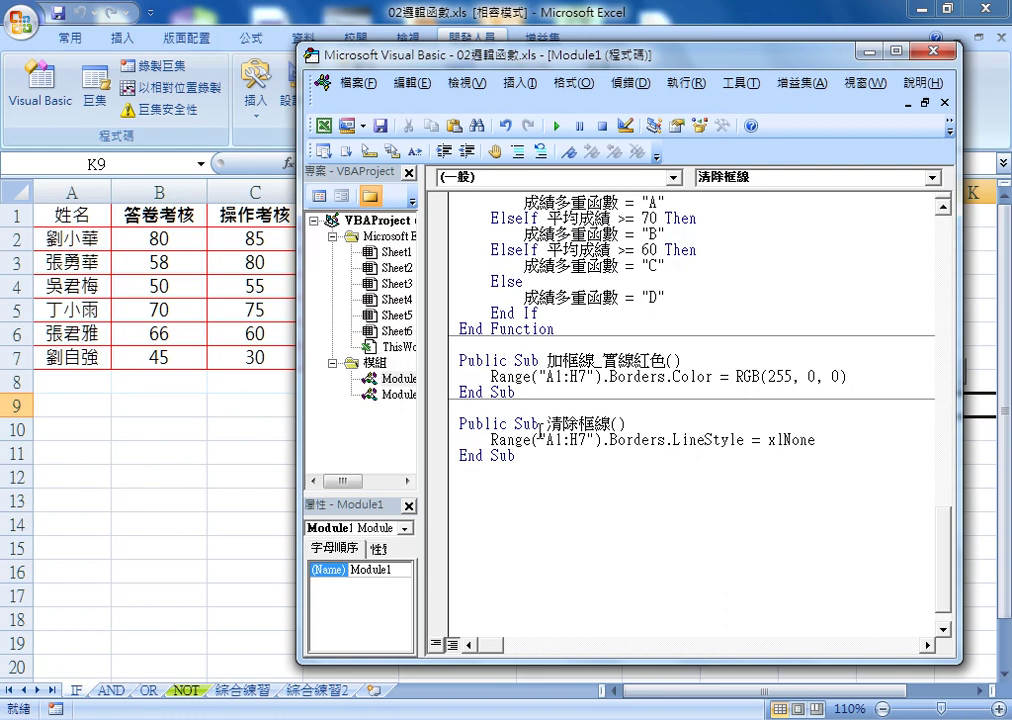
click(212, 452)
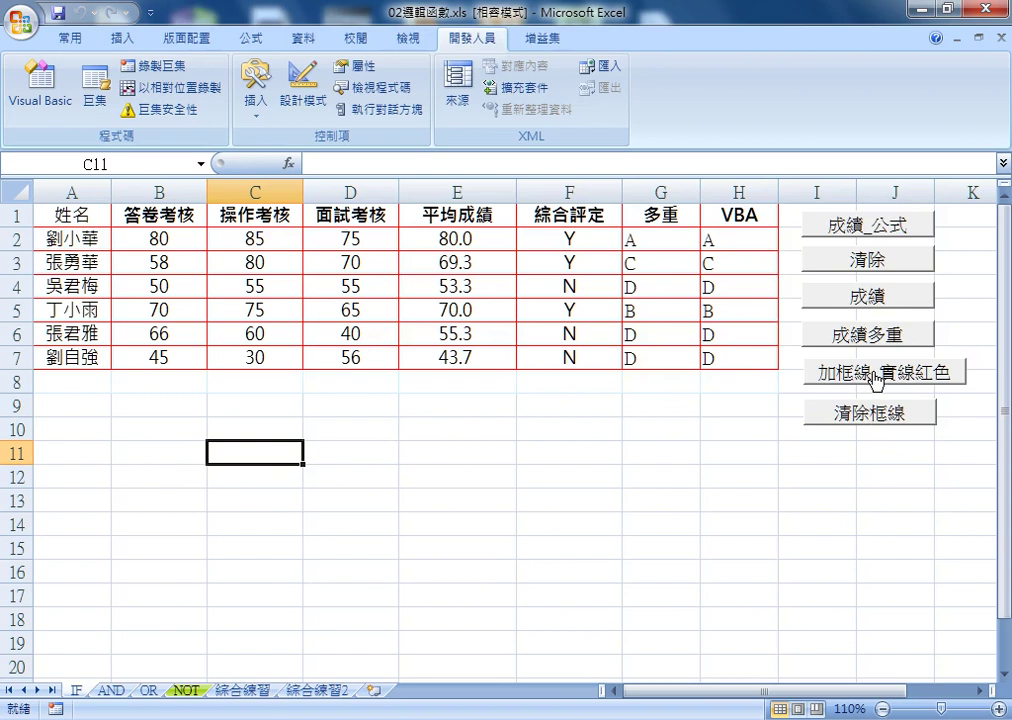
click(862, 421)
click(862, 376)
click(864, 418)
click(808, 379)
Paste a copy of the 加框線_實線紅色 macro below the last End Sub.
click(42, 97)
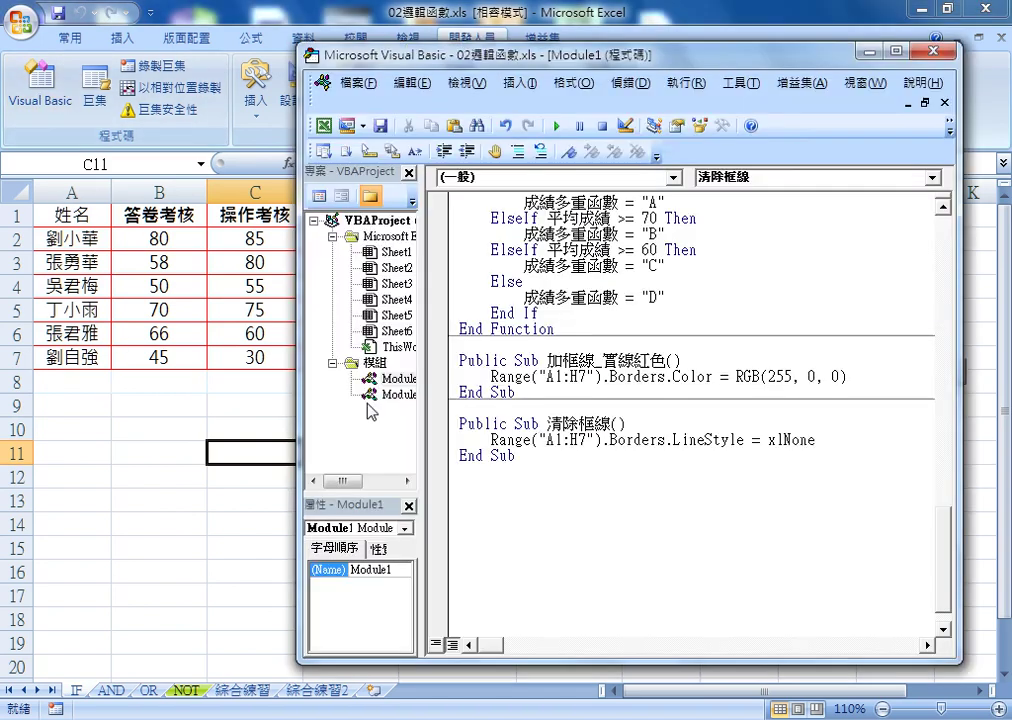
drag(516, 392, 459, 360)
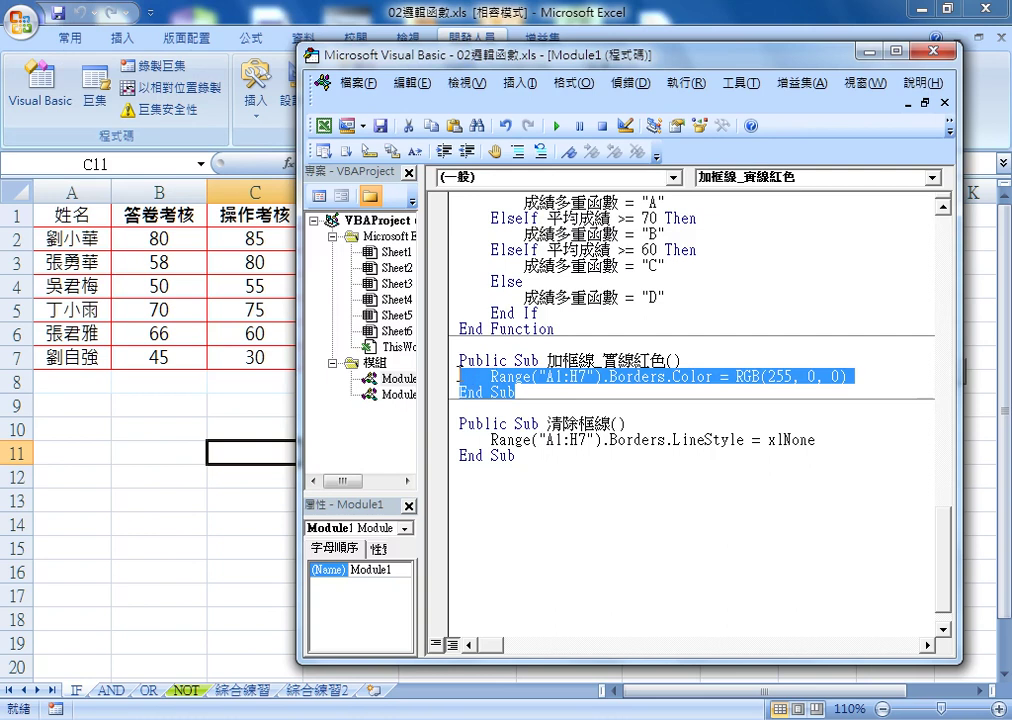
click(527, 479)
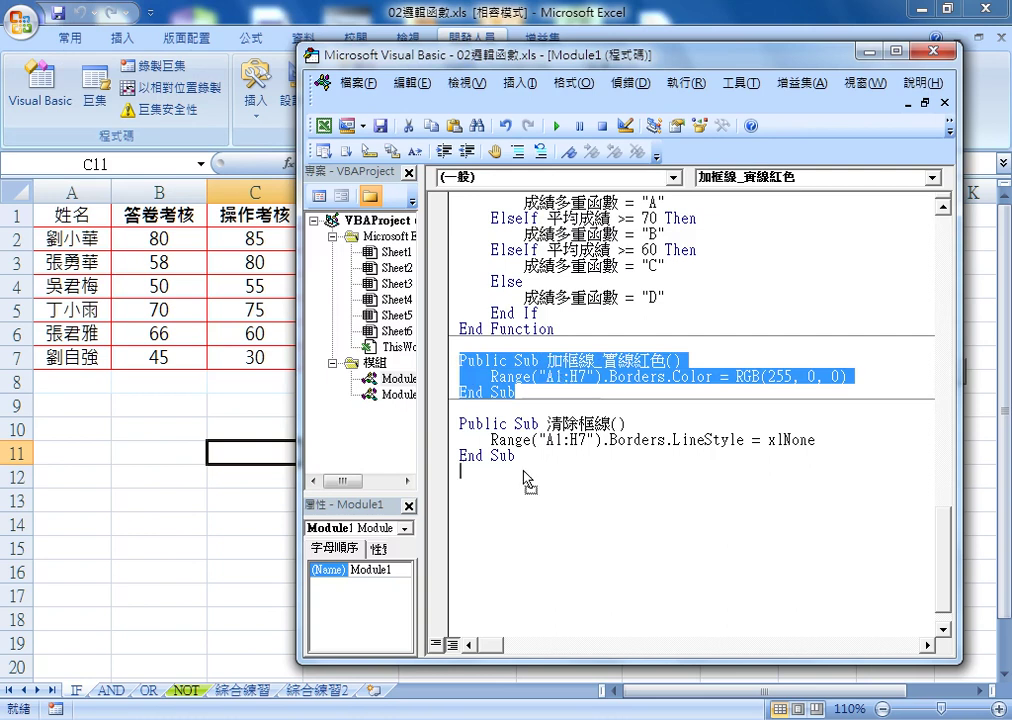
click(519, 487)
text(Public Sub 加框線_實線紅色()     Range("A1:H7").Borders.Color = RGB(255, 0, 0) End Sub)
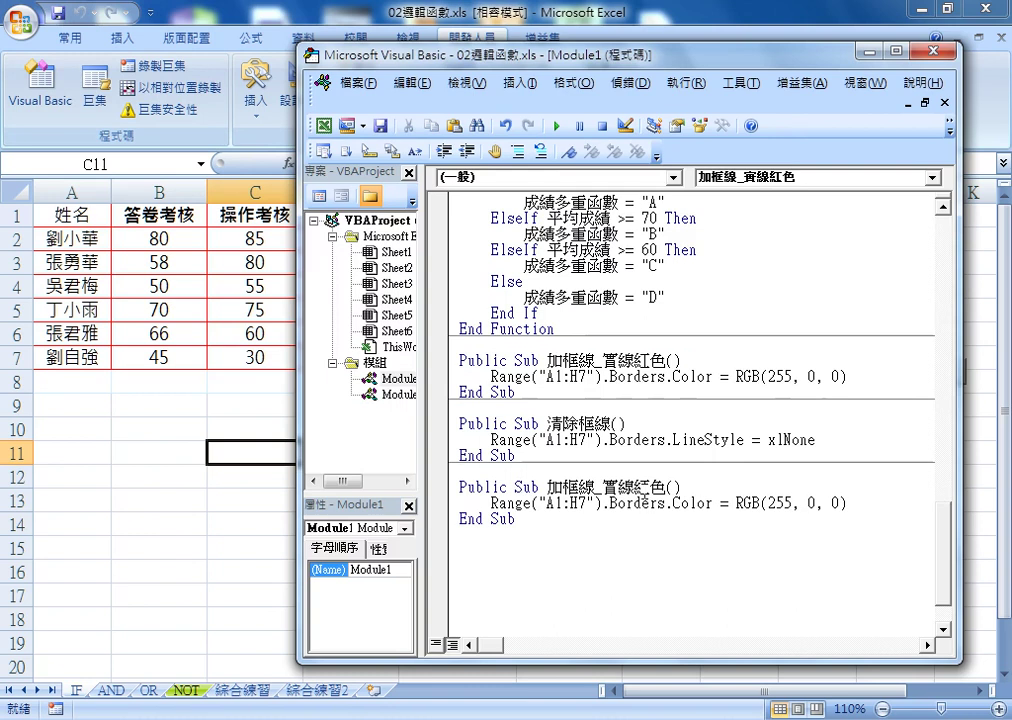
Rename the copied macro to 加框線_紅色雙線.
drag(603, 487, 635, 487)
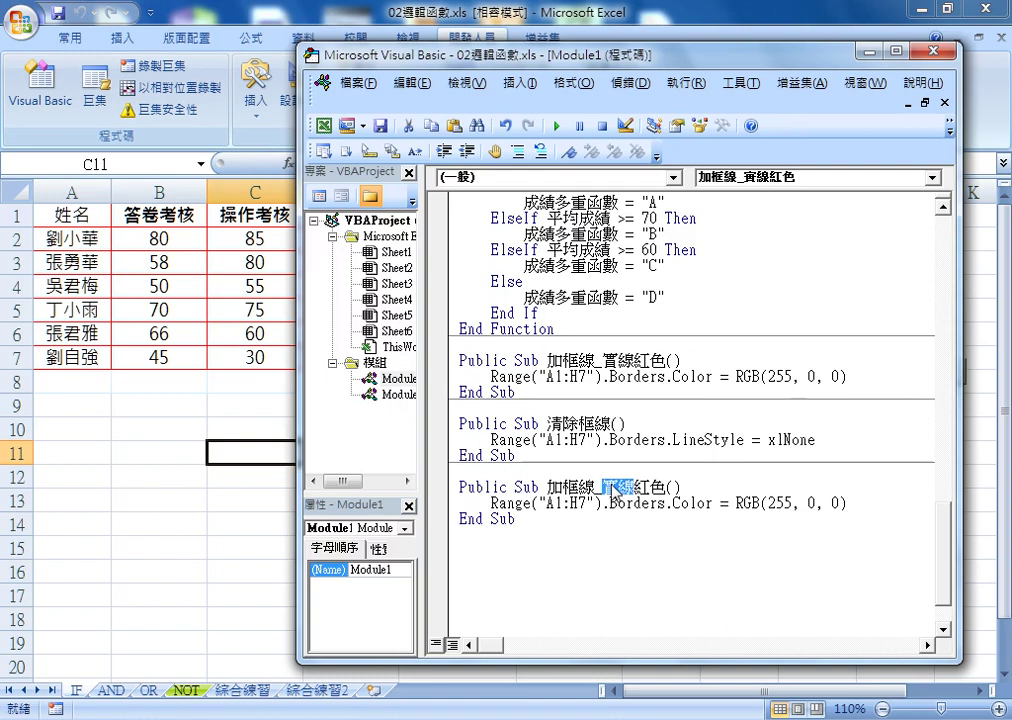
key(Delete)
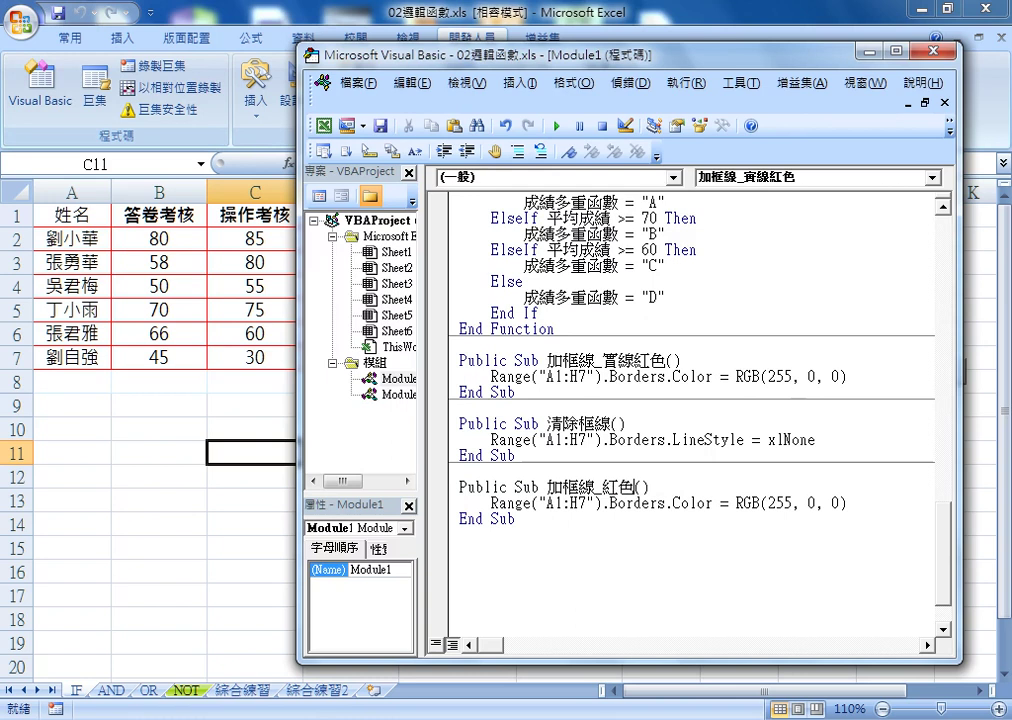
key(shift+End)
text(gj)
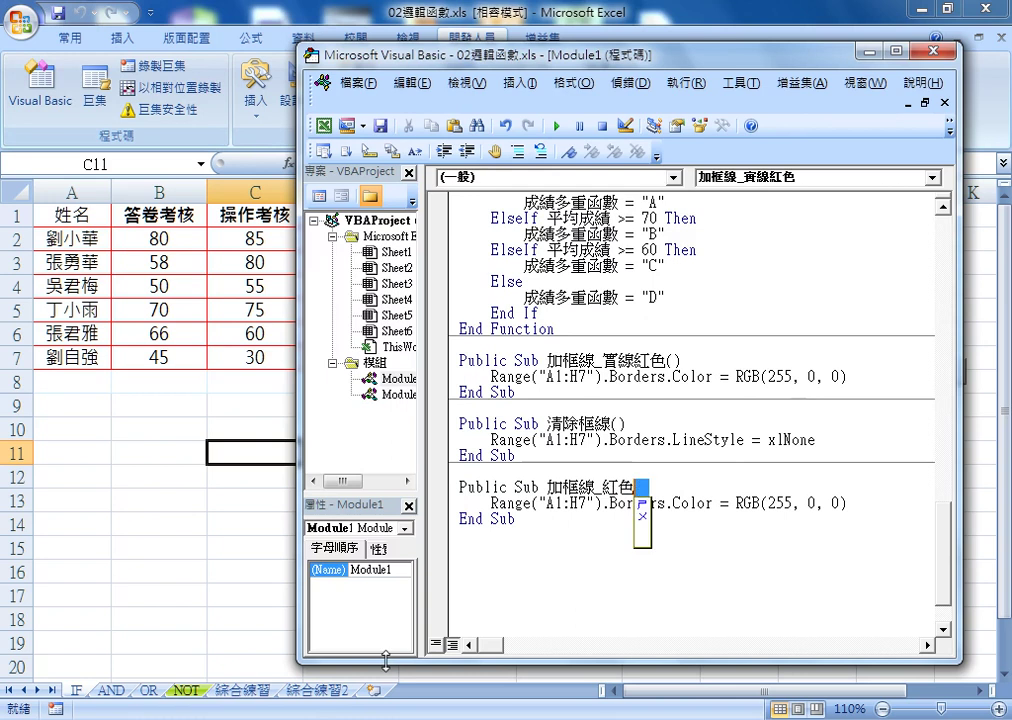
text(; v)
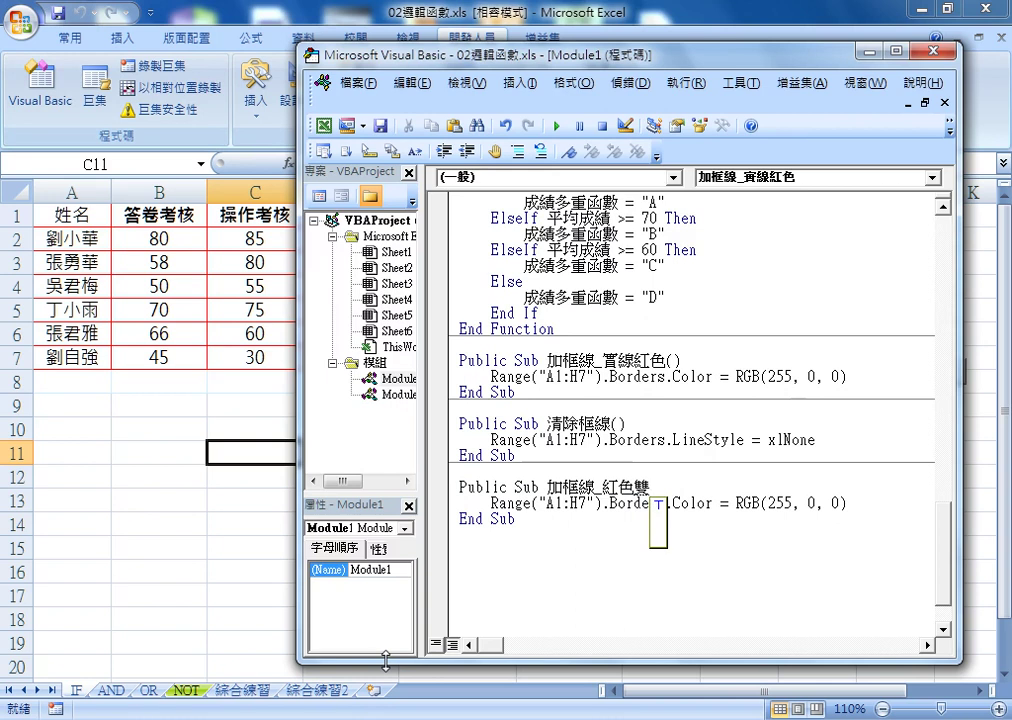
text(u)
text(04)
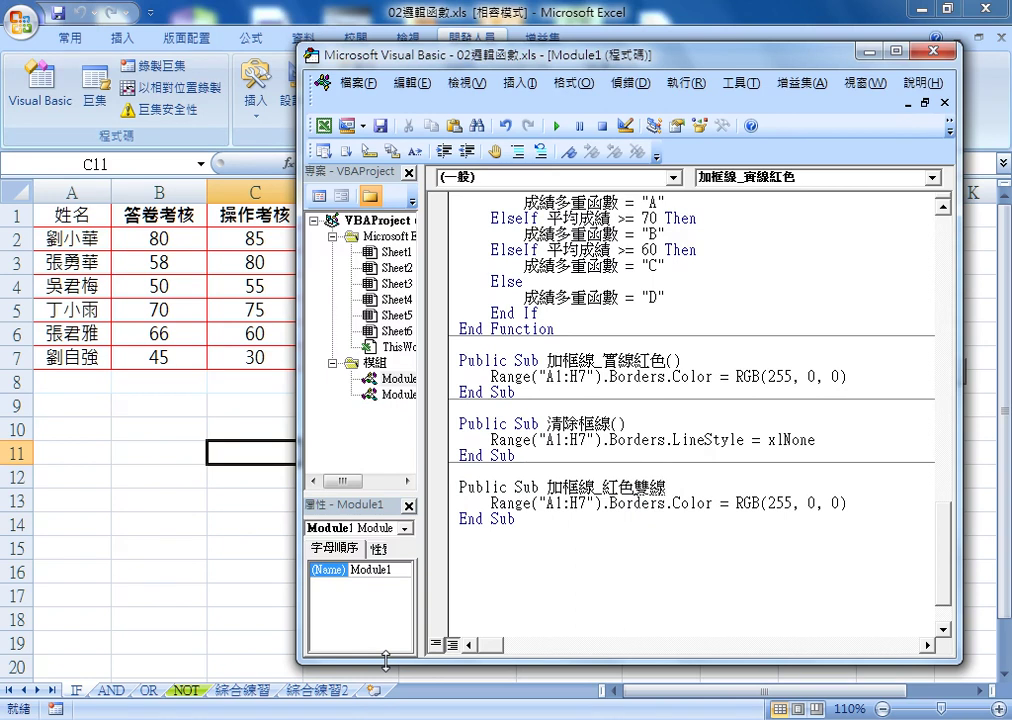
key(Down)
Add an empty line after the RGB(255, 0, 0) colour statement in 加框線_紅色雙線.
click(627, 487)
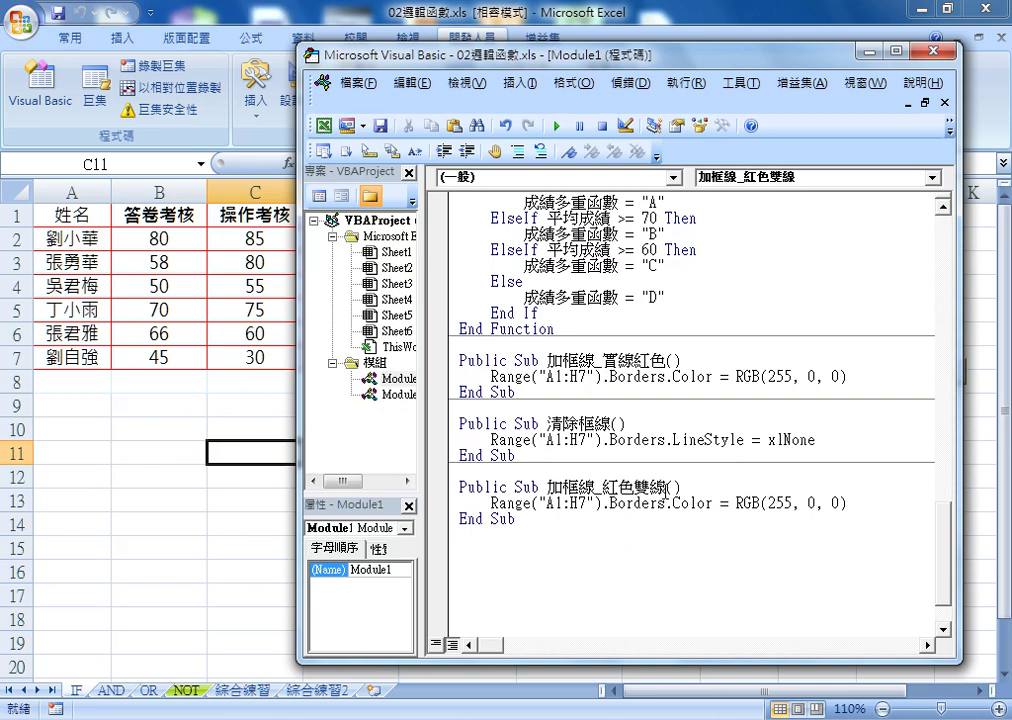
click(864, 501)
key(Return)
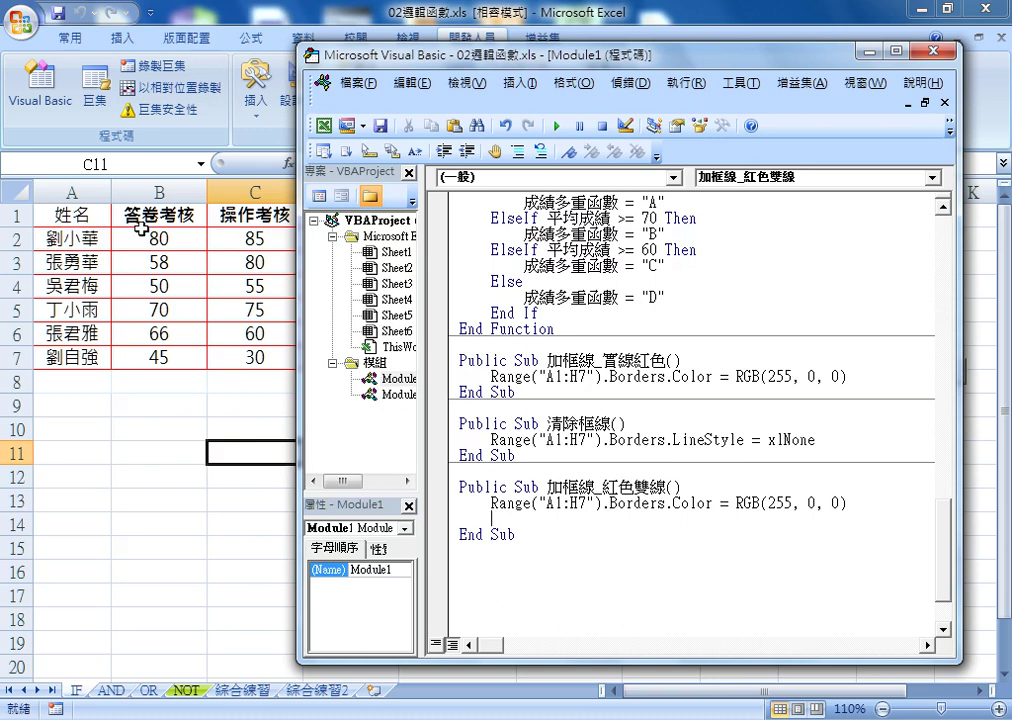
Move the editor window down so the table's top rows are visible.
drag(451, 57, 347, 231)
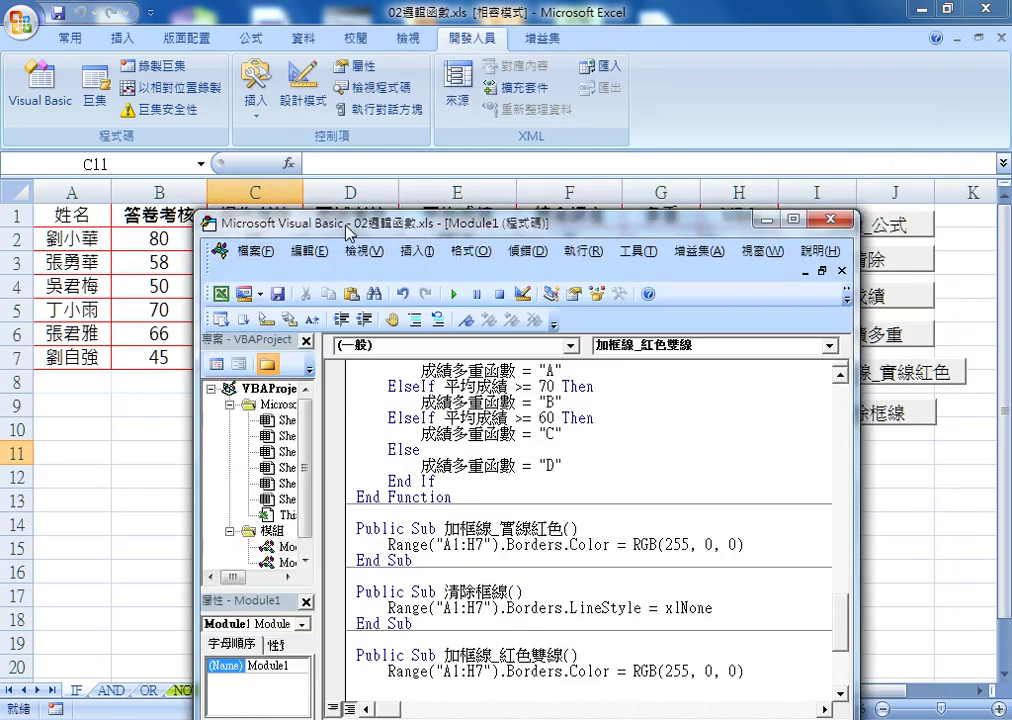
mouse_move(347, 231)
mouse_down()
mouse_move(355, 330)
mouse_move(330, 277)
mouse_up()
scroll(488, 497, down, 3)
scroll(488, 497, down, 4)
scroll(488, 499, up, 2)
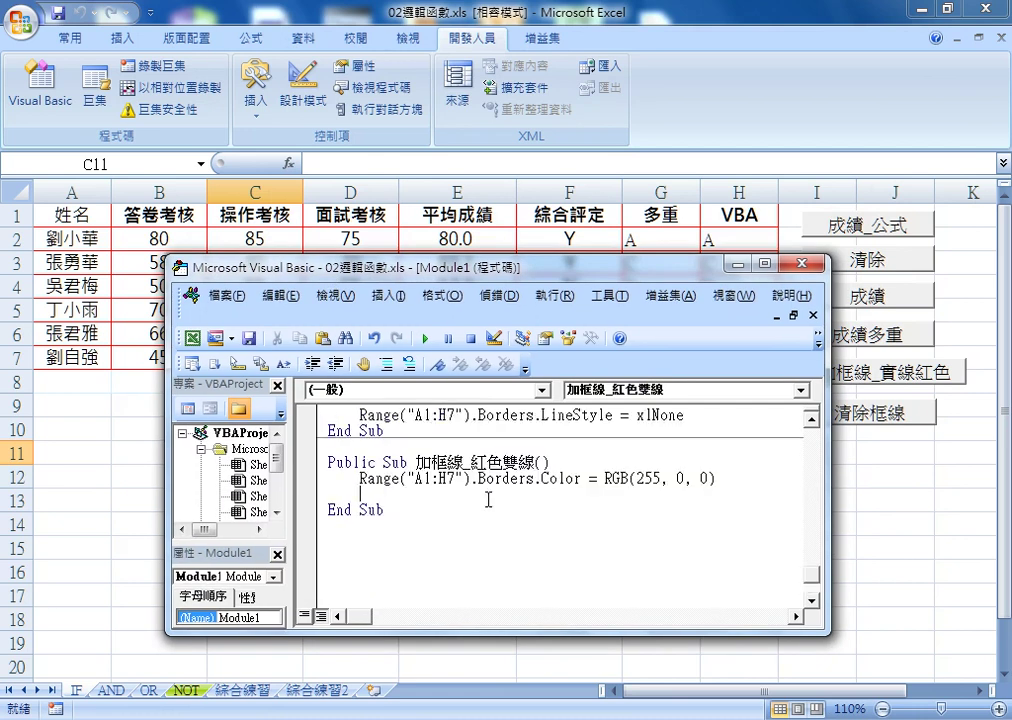
scroll(488, 499, up, 1)
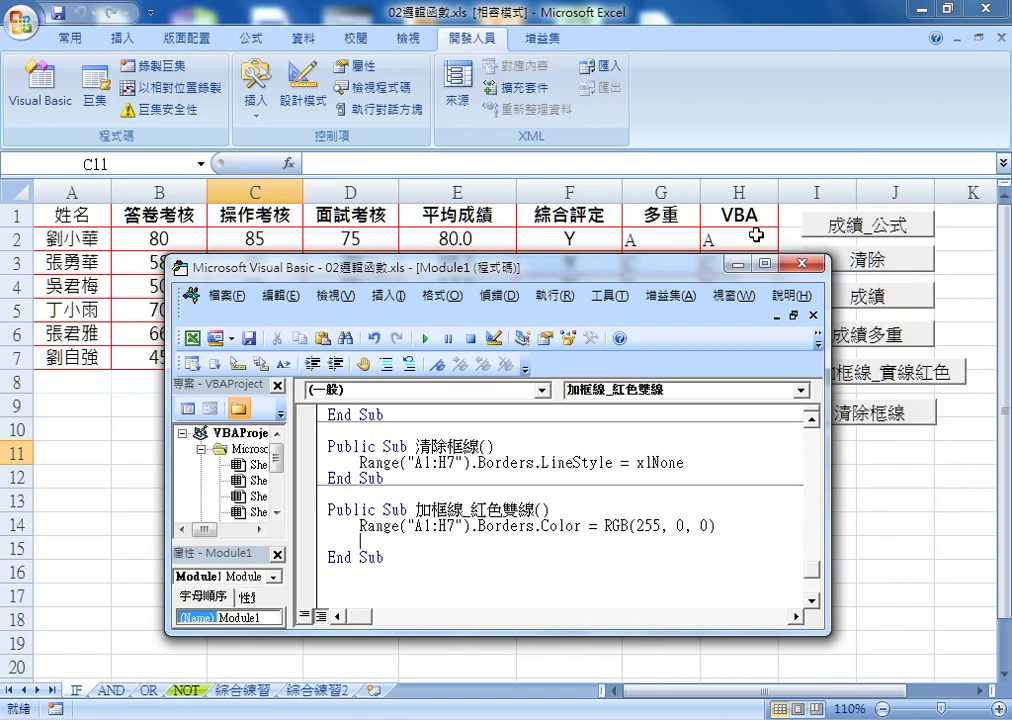
Paste the Range("A1:H7") reference onto the new line and change it to A2:H2.
drag(360, 526, 471, 526)
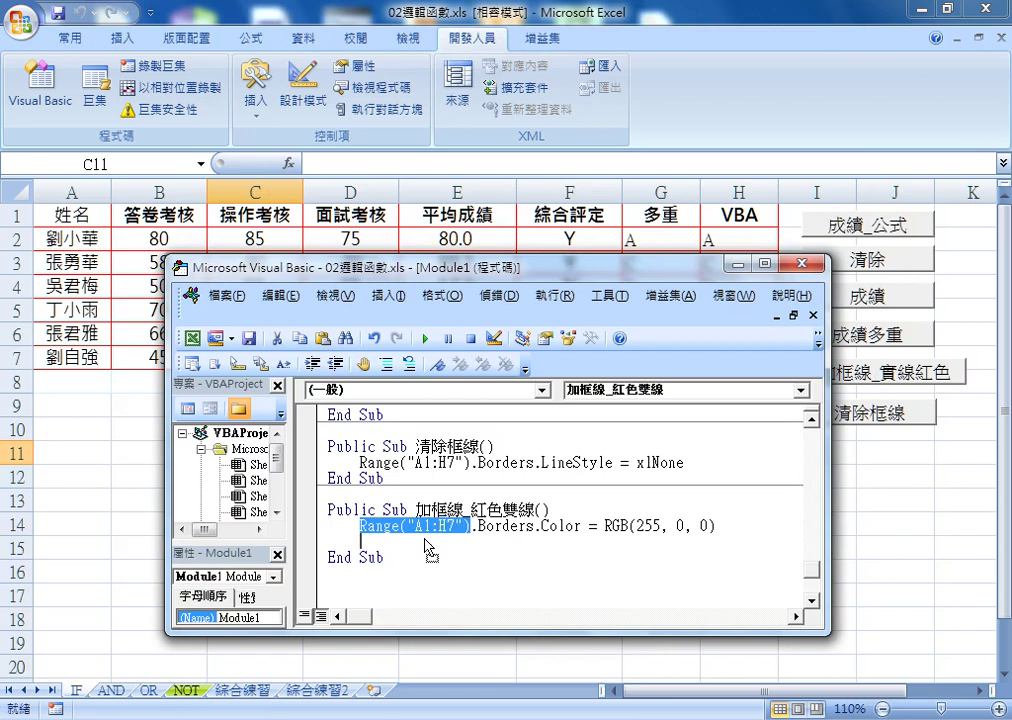
text(Range("A1:H7"))
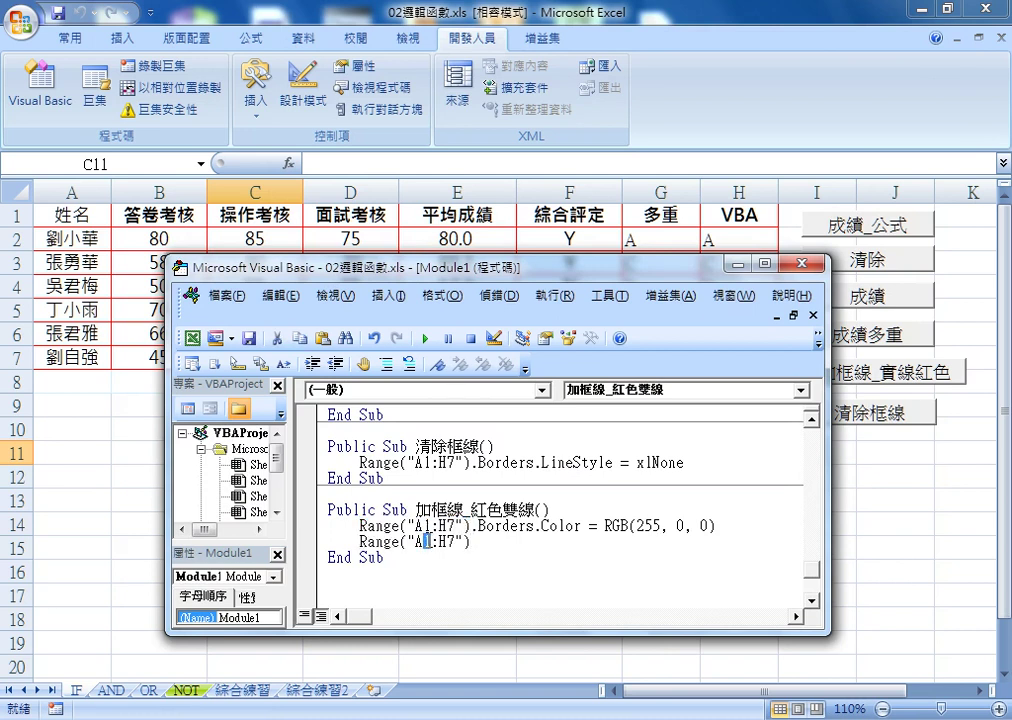
text(2)
click(454, 541)
key(BackSpace)
text(2)
Append .Borders to Range("A2:H2") using the IntelliSense suggestion.
key(End)
text(.B)
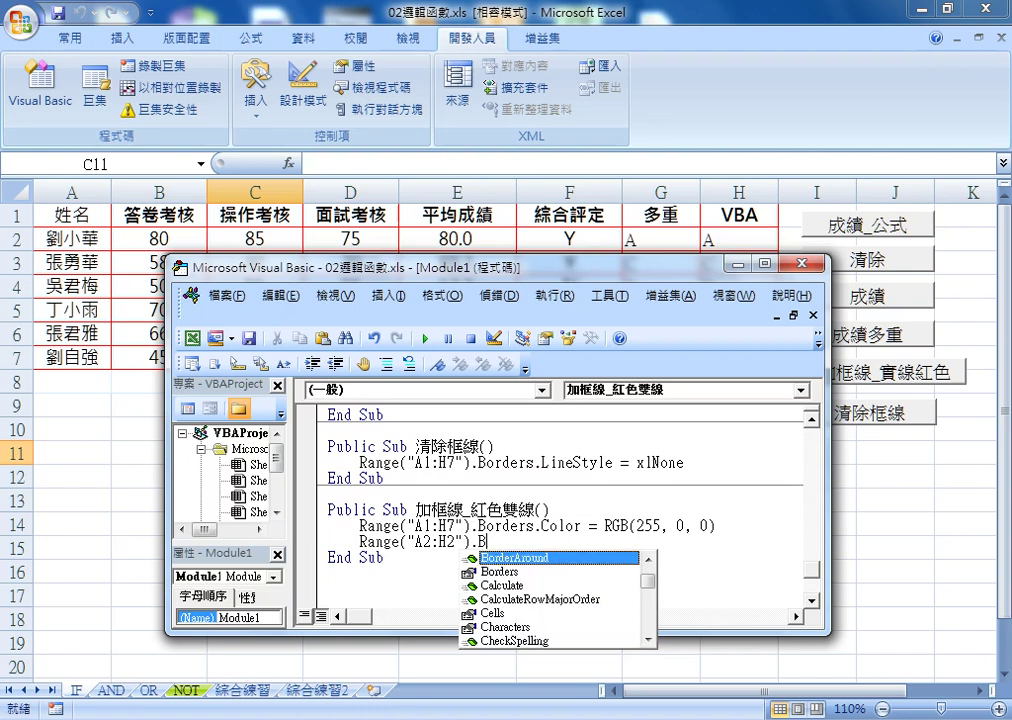
key(Down)
key(Tab)
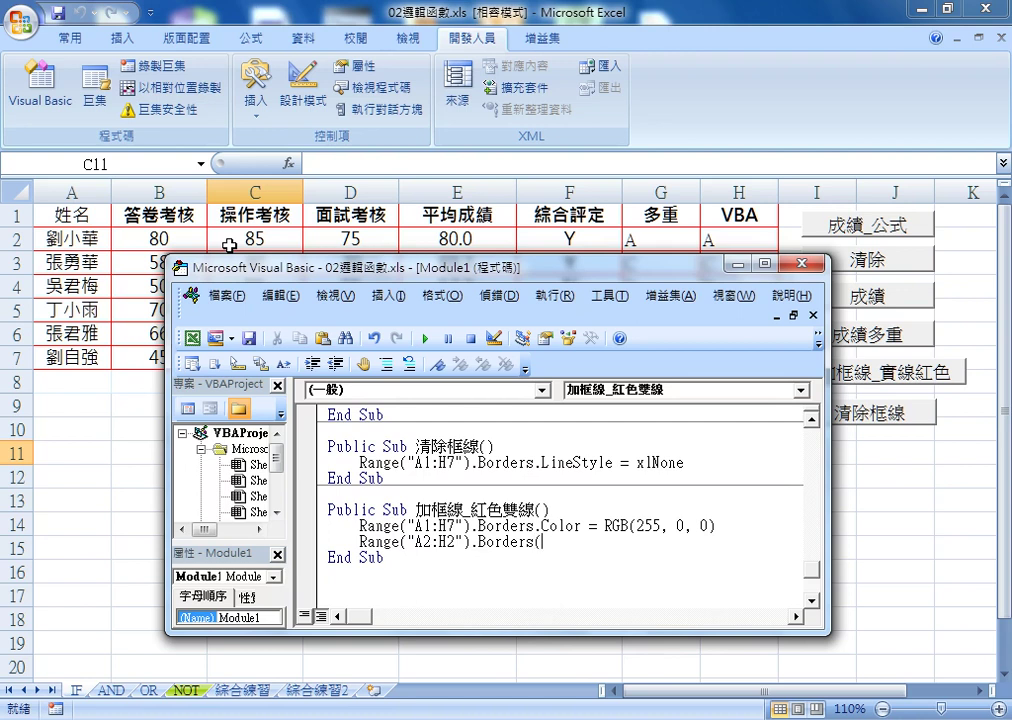
Pick xlEdgeTop from the suggestion list as the Borders argument and close the parenthesis.
text(()
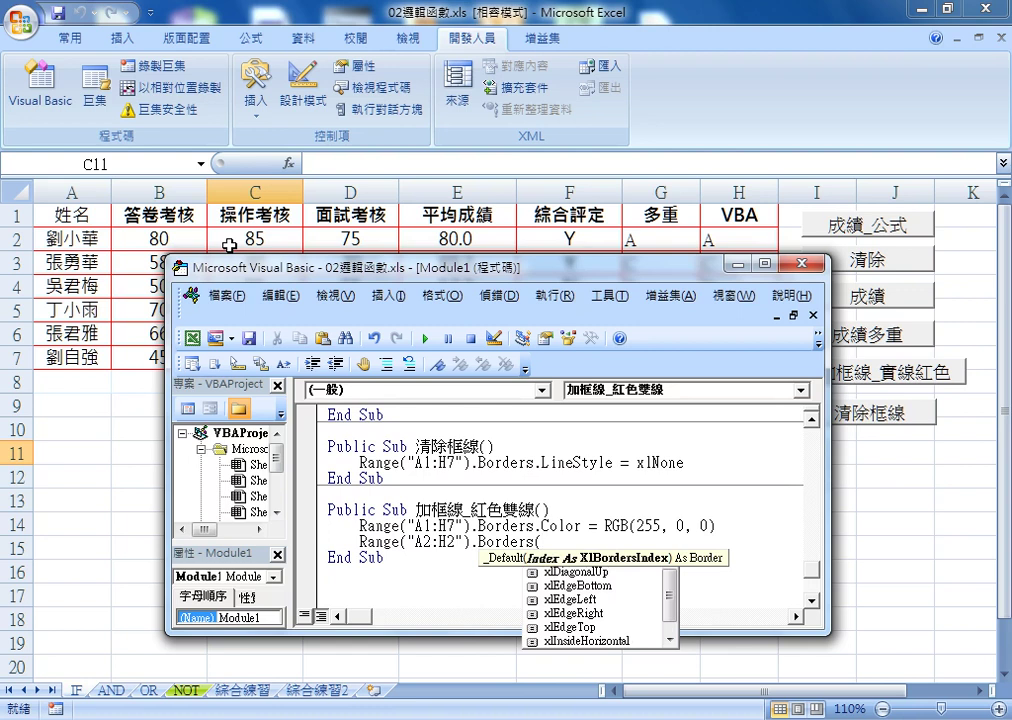
scroll(671, 601, down, 1)
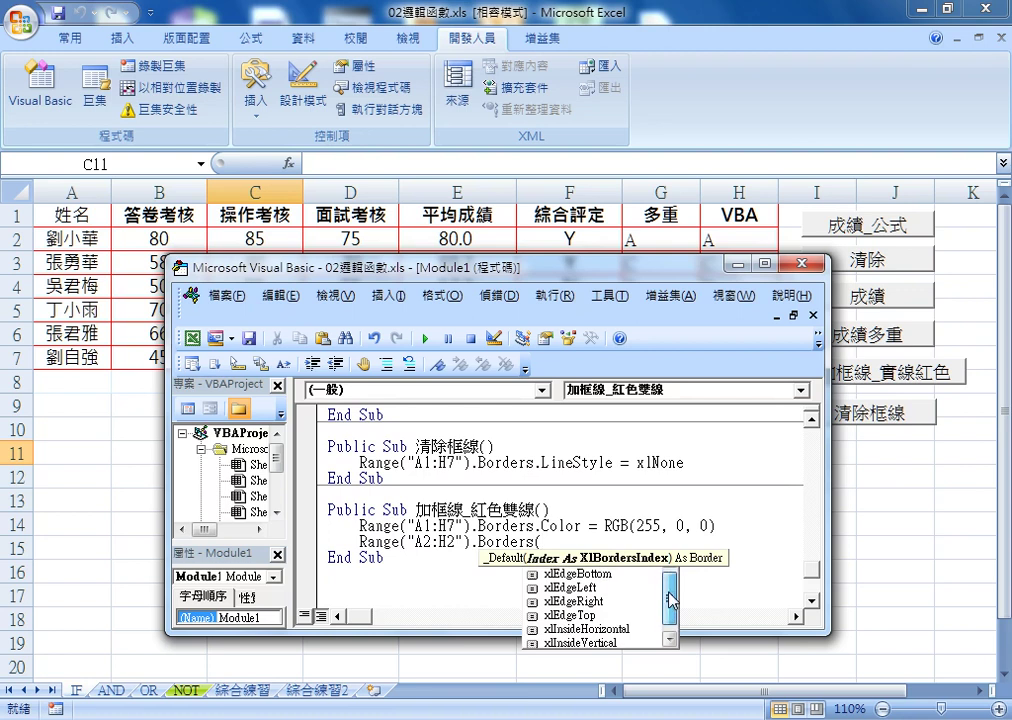
drag(671, 601, 673, 582)
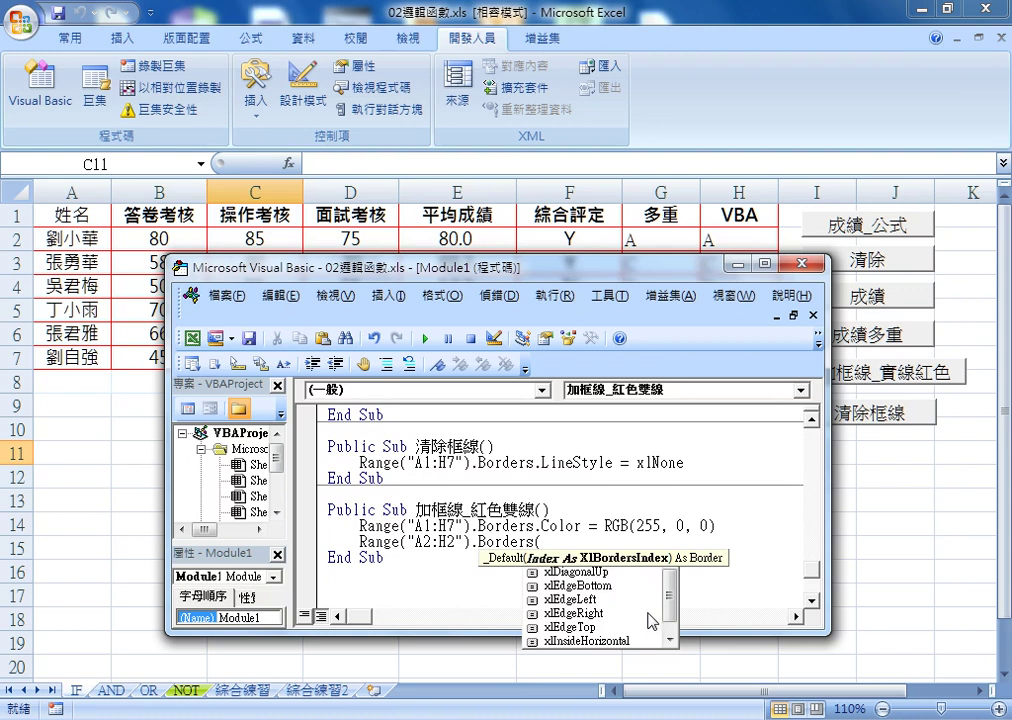
click(567, 628)
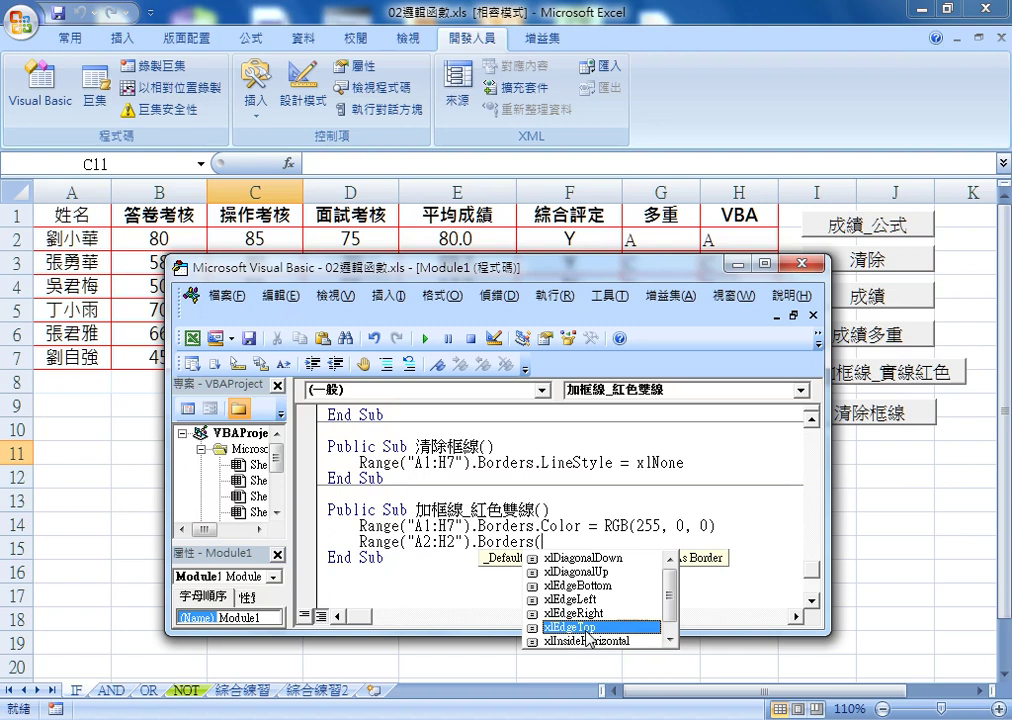
click(600, 585)
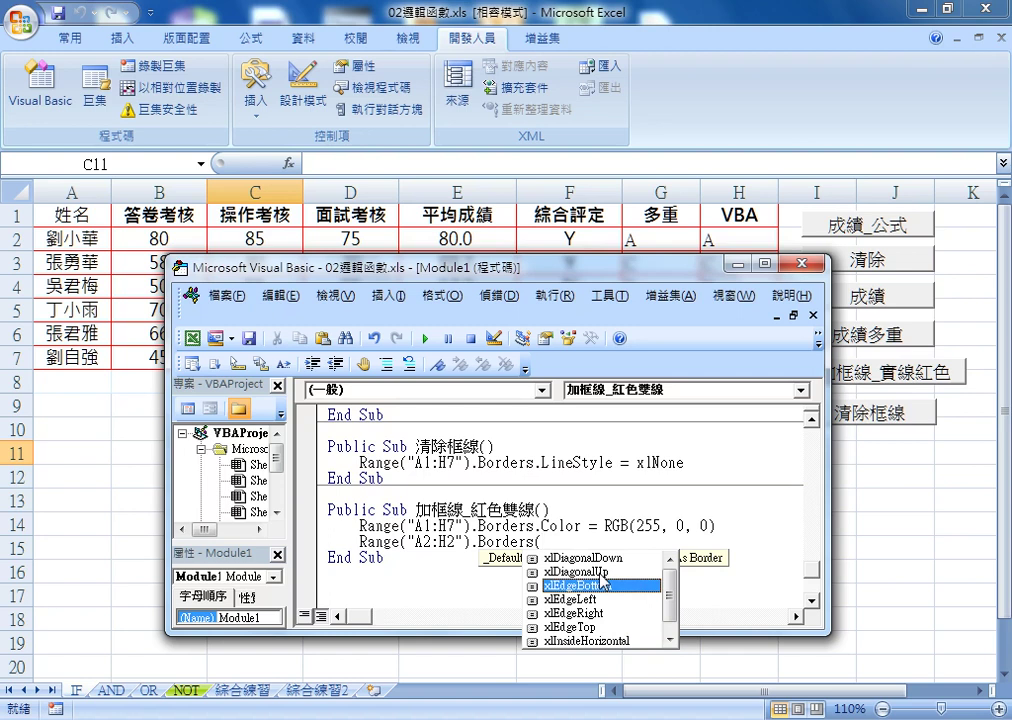
scroll(669, 622, down, 1)
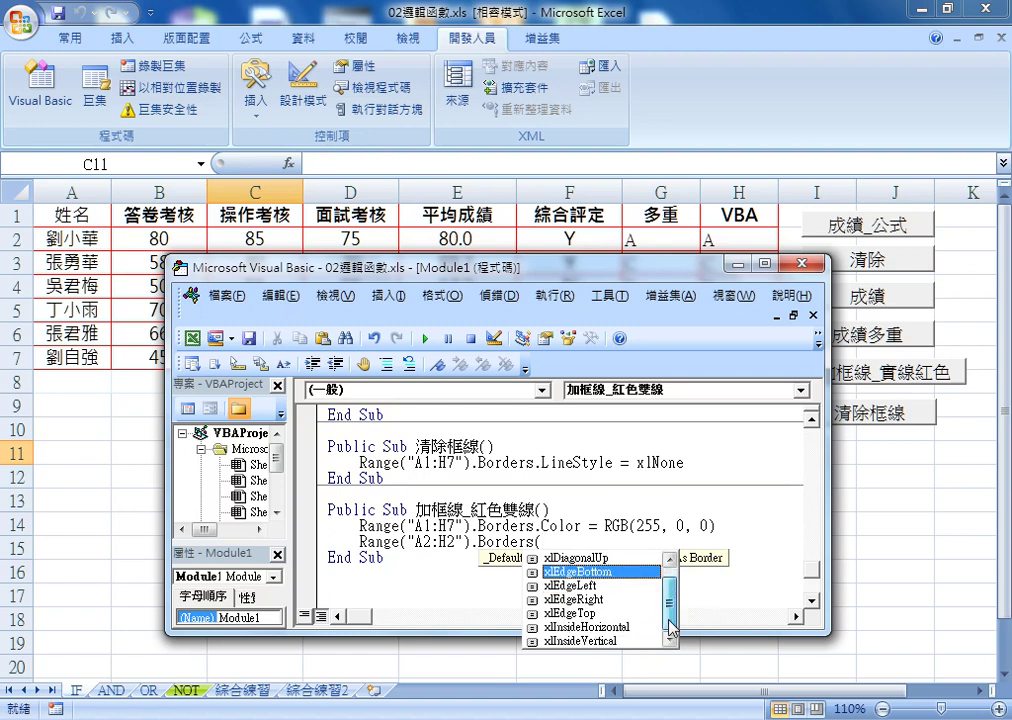
scroll(669, 622, up, 1)
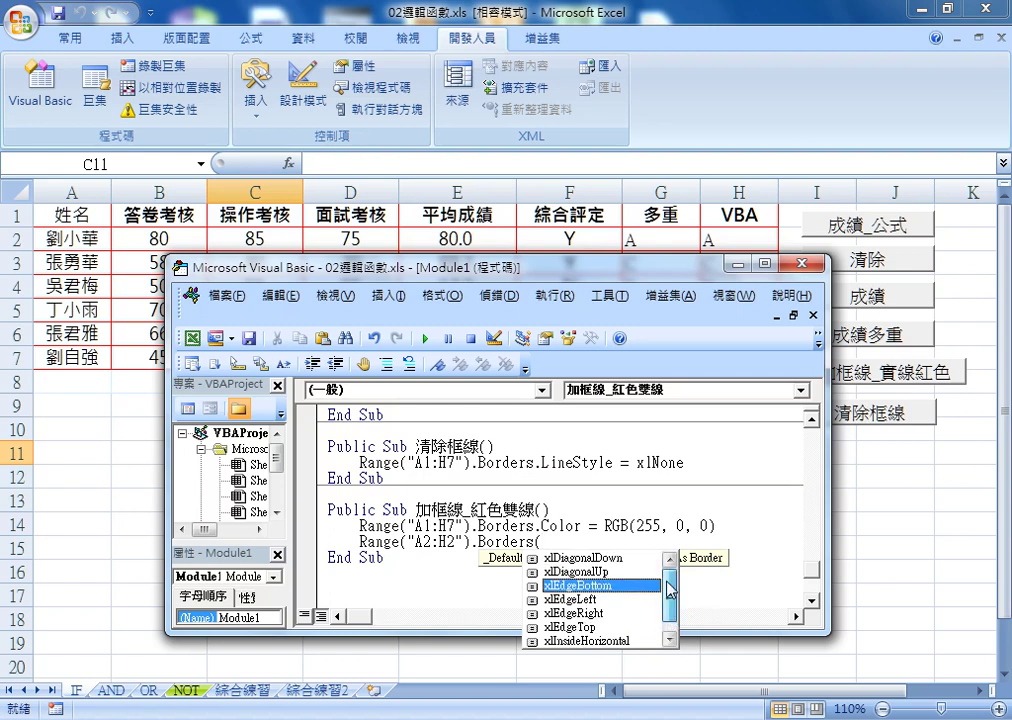
click(605, 628)
double_click(607, 628)
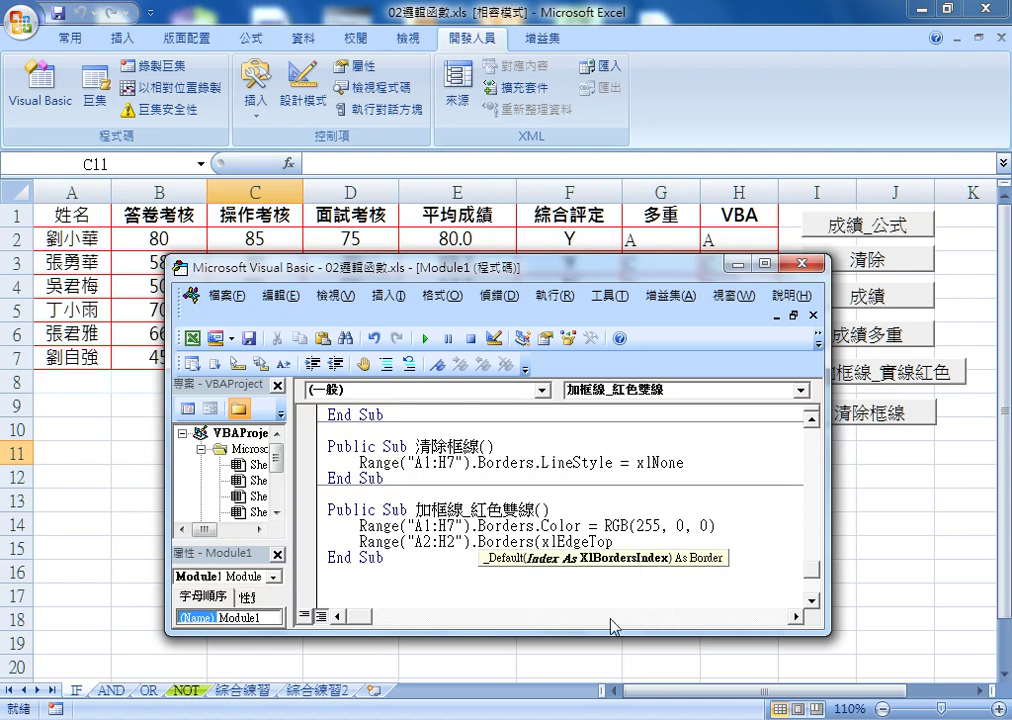
text())
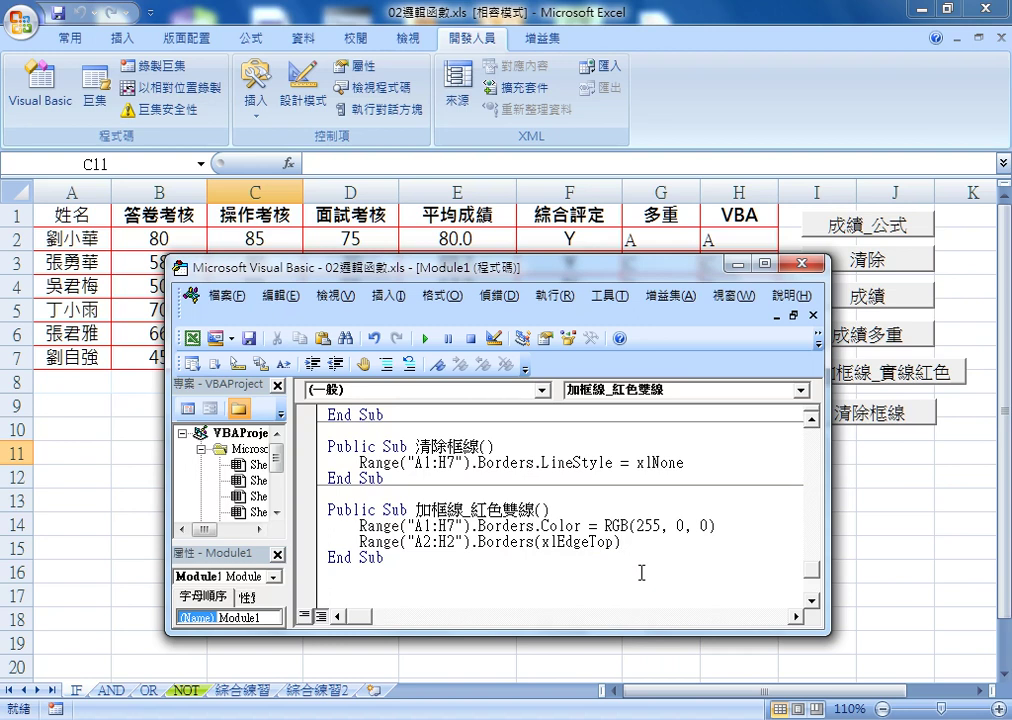
Retype the argument as (xlEdgeTop) through IntelliSense and add a trailing dot.
drag(535, 541, 640, 543)
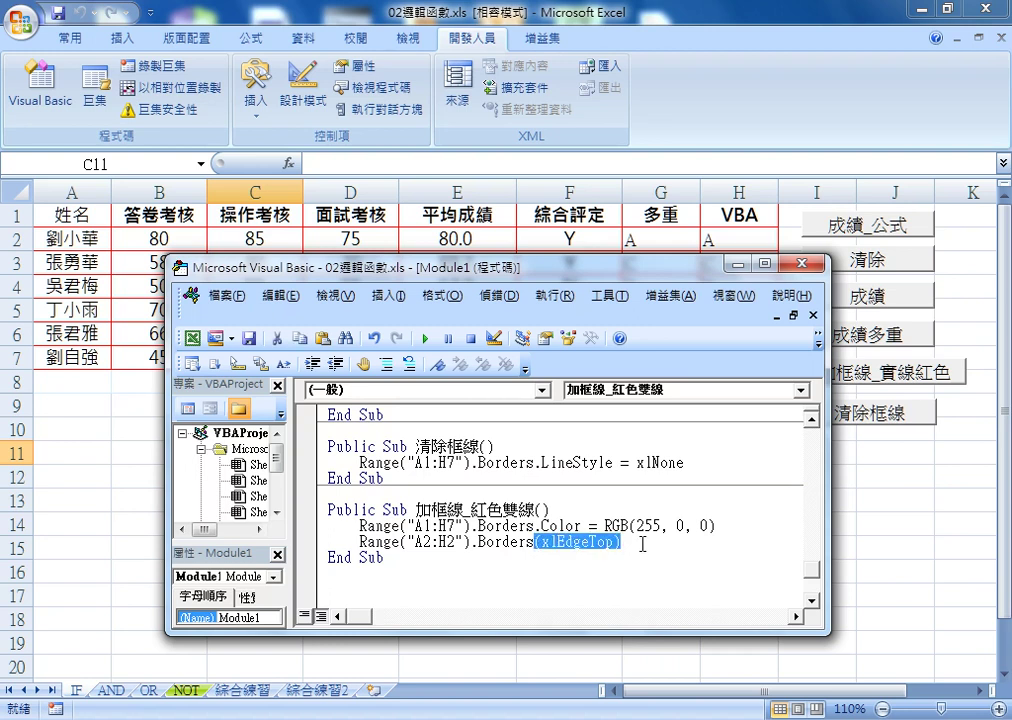
text(()
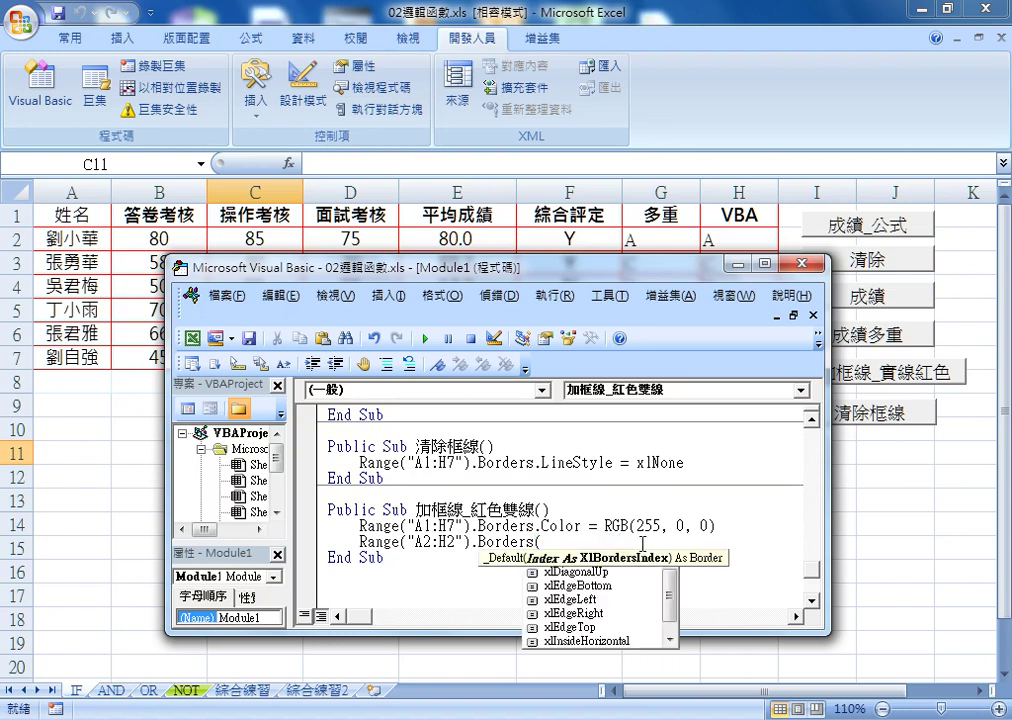
key(Down)
key(Down)
key(Down)
key(Down)
key(Down)
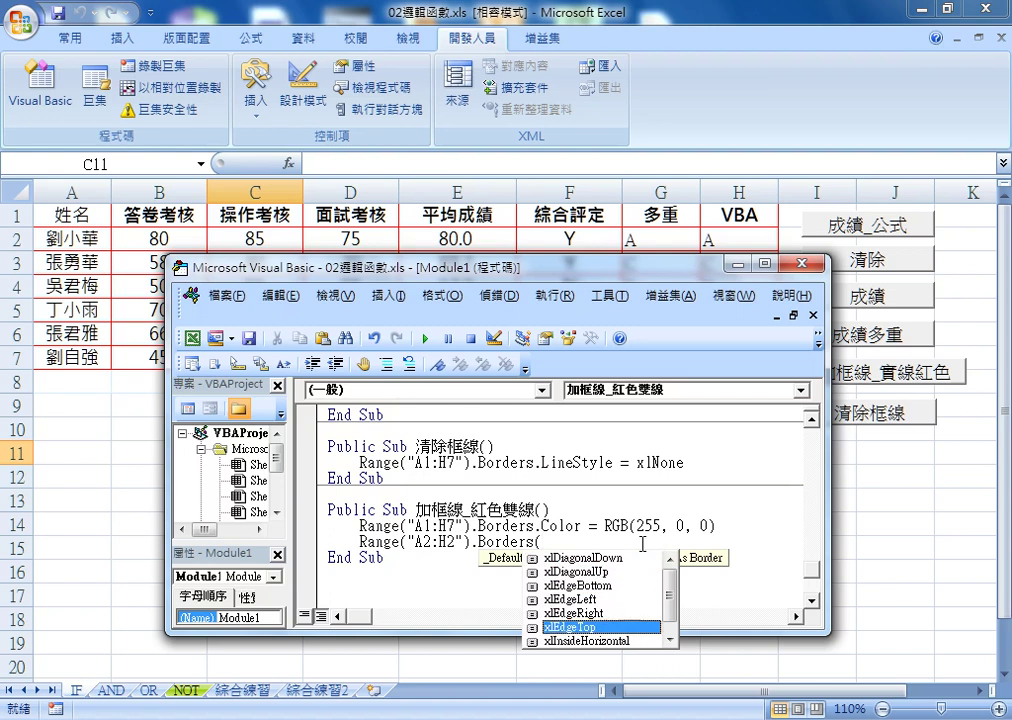
key(Tab)
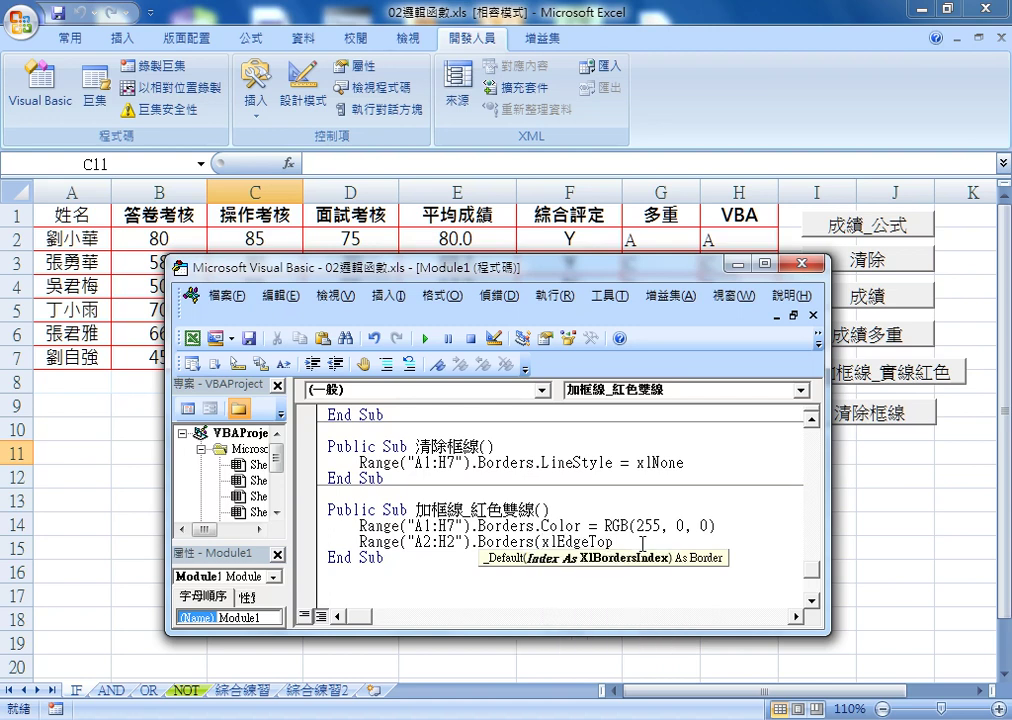
text())
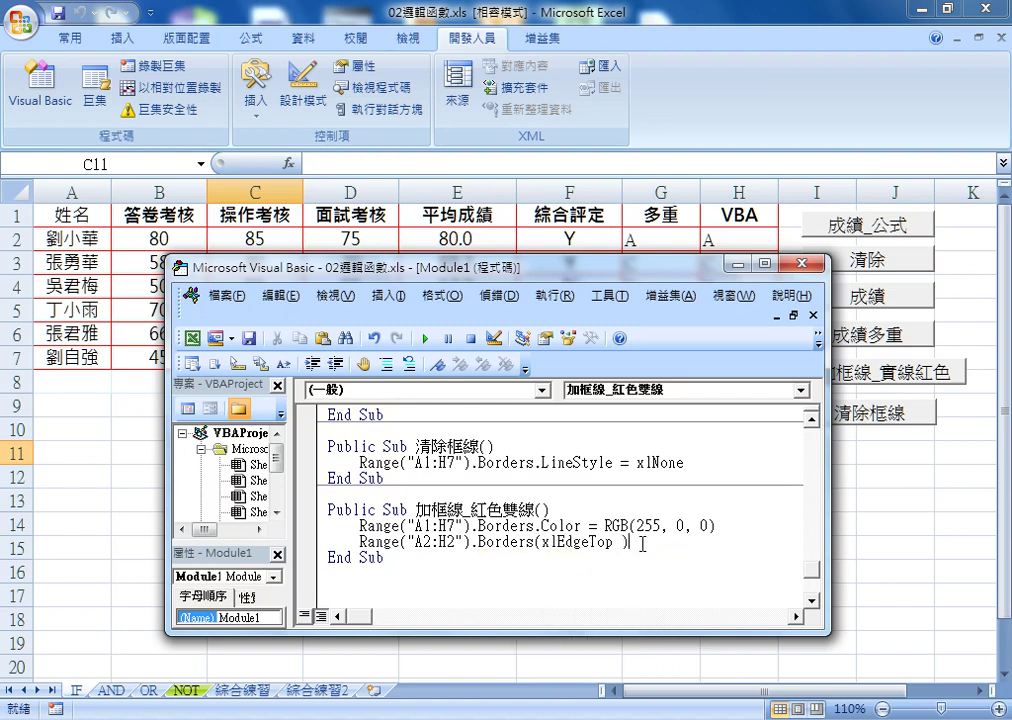
text(.)
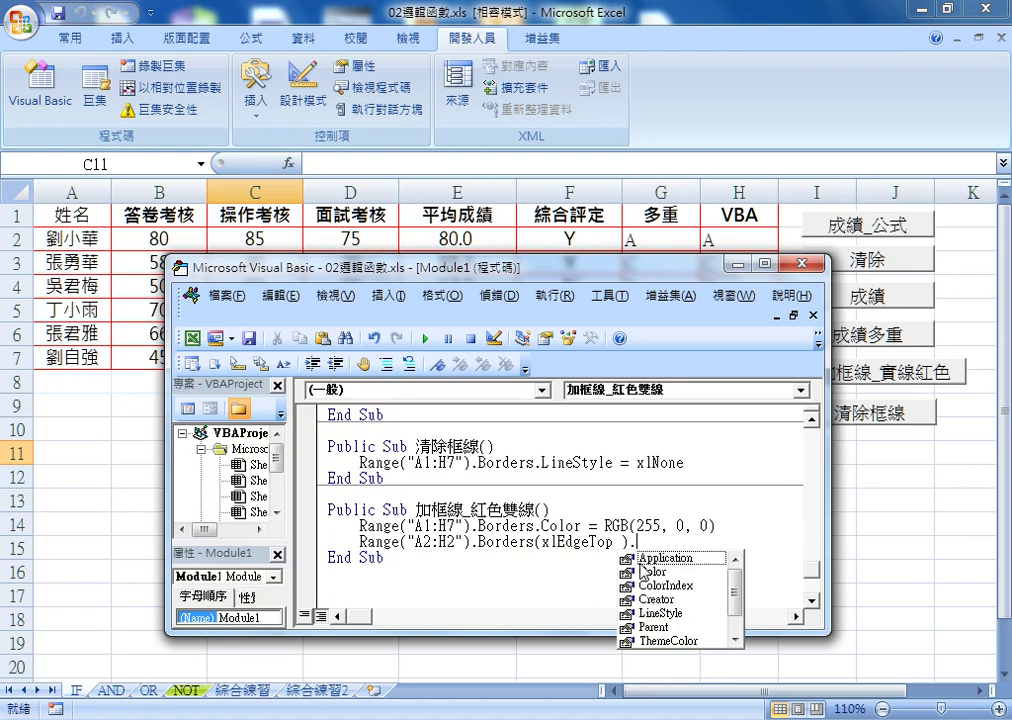
Complete the statement as Range("A2:H2").Borders(xlEdgeTop).LineStyle = xlDouble.
click(659, 614)
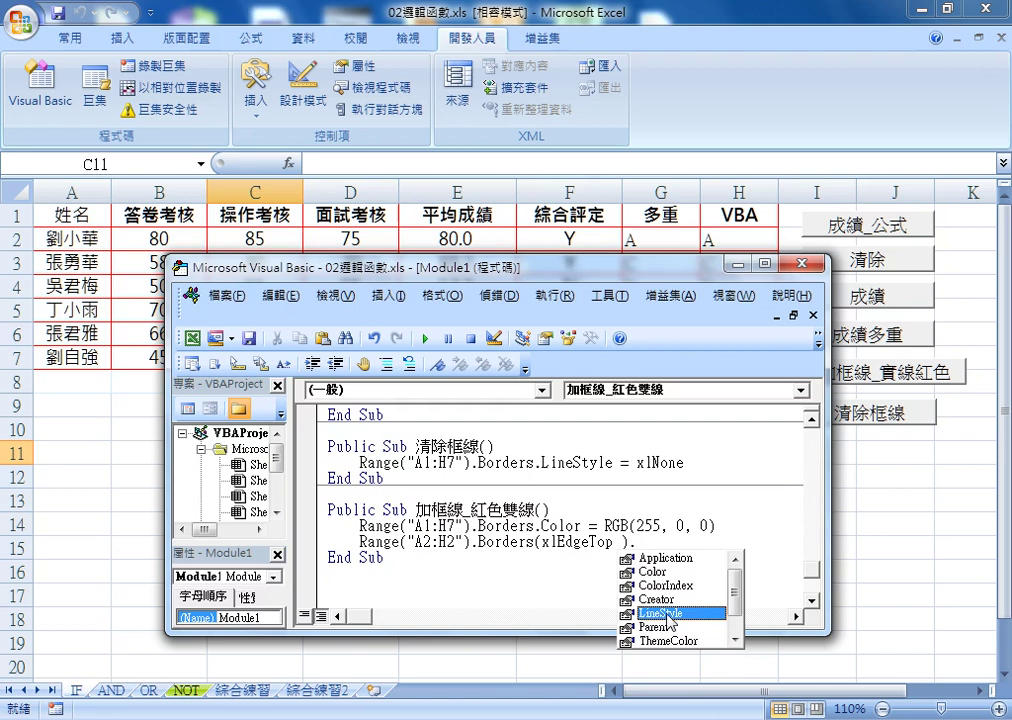
double_click(666, 616)
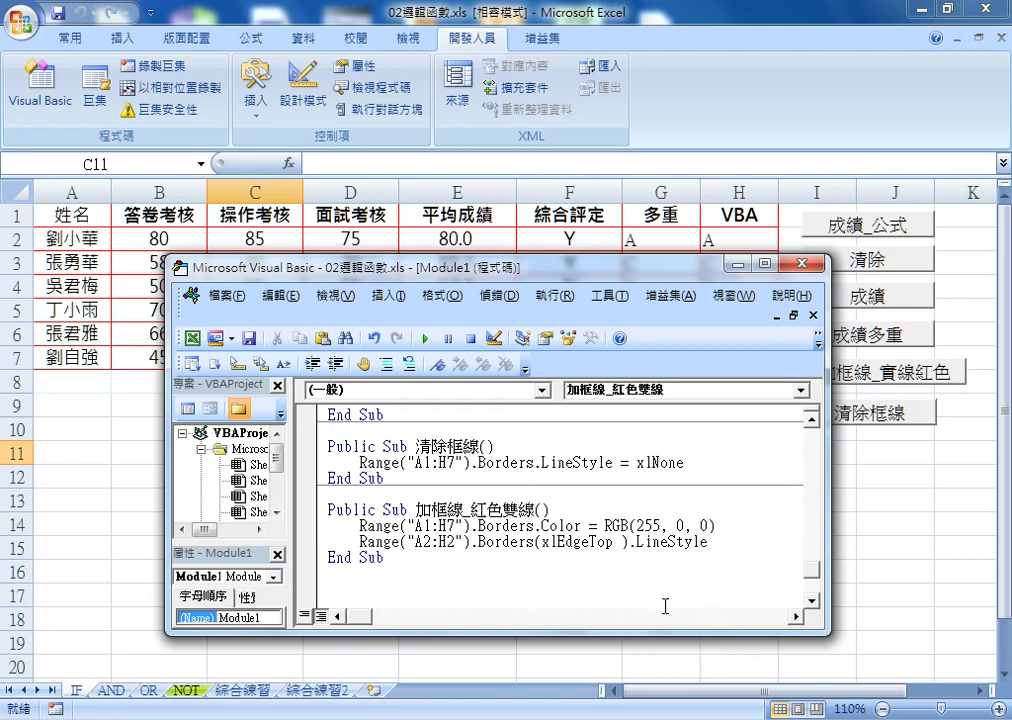
text(-)
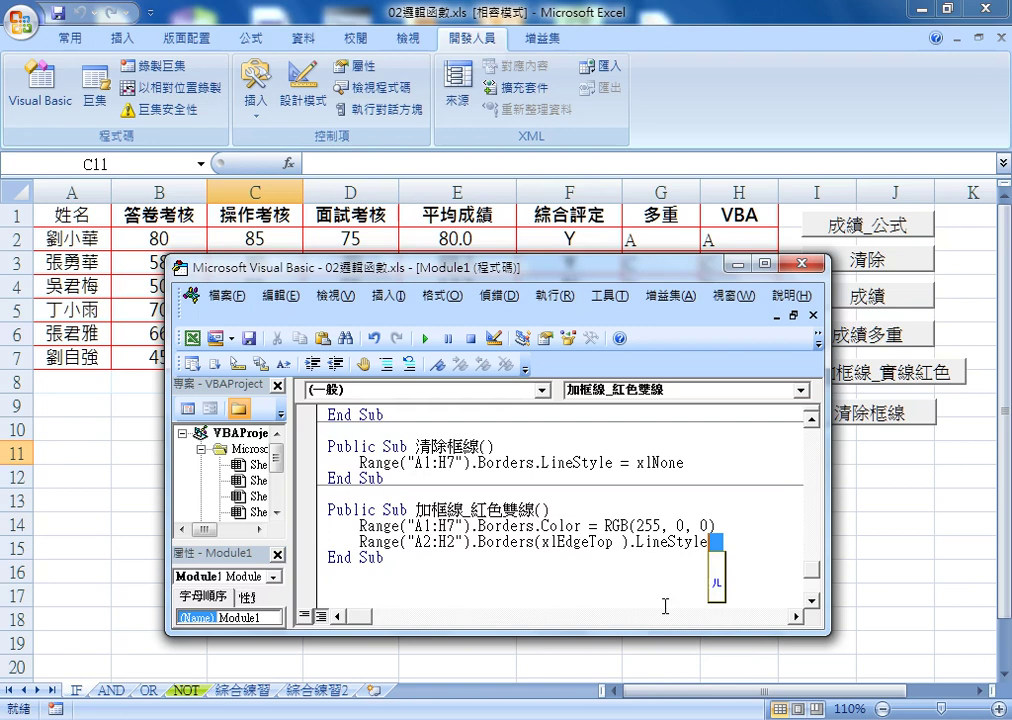
text(=)
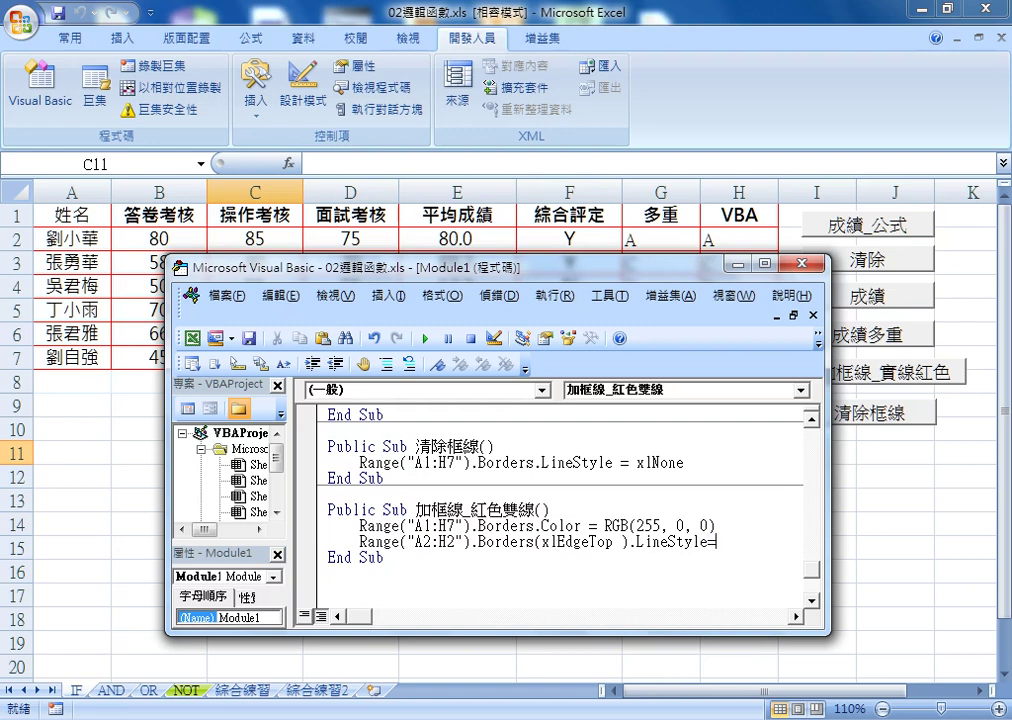
text(x)
text(ldou)
text(ble)
key(Down)
key(Up)
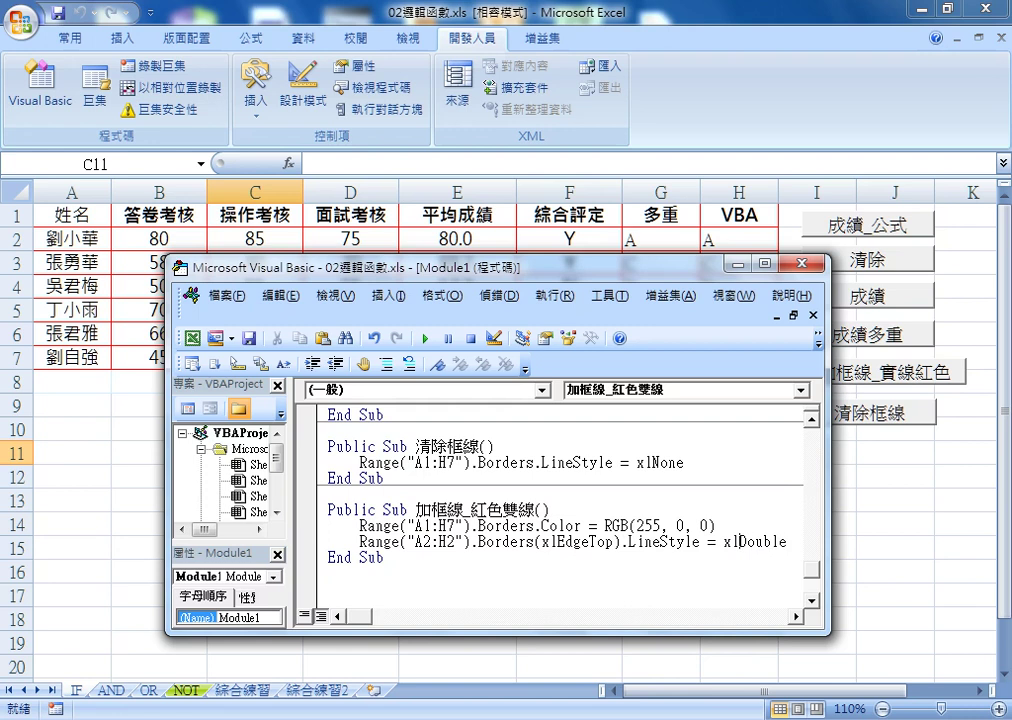
drag(738, 541, 747, 541)
click(741, 541)
Review the line styles in the More Borders settings, then cancel without changes.
click(80, 42)
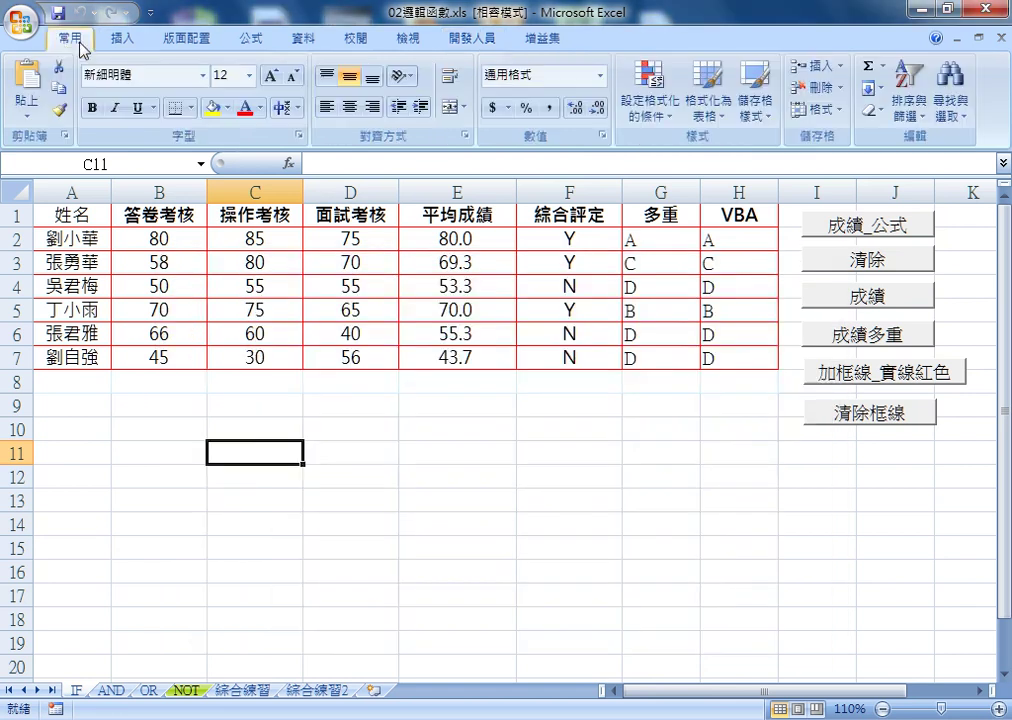
click(190, 107)
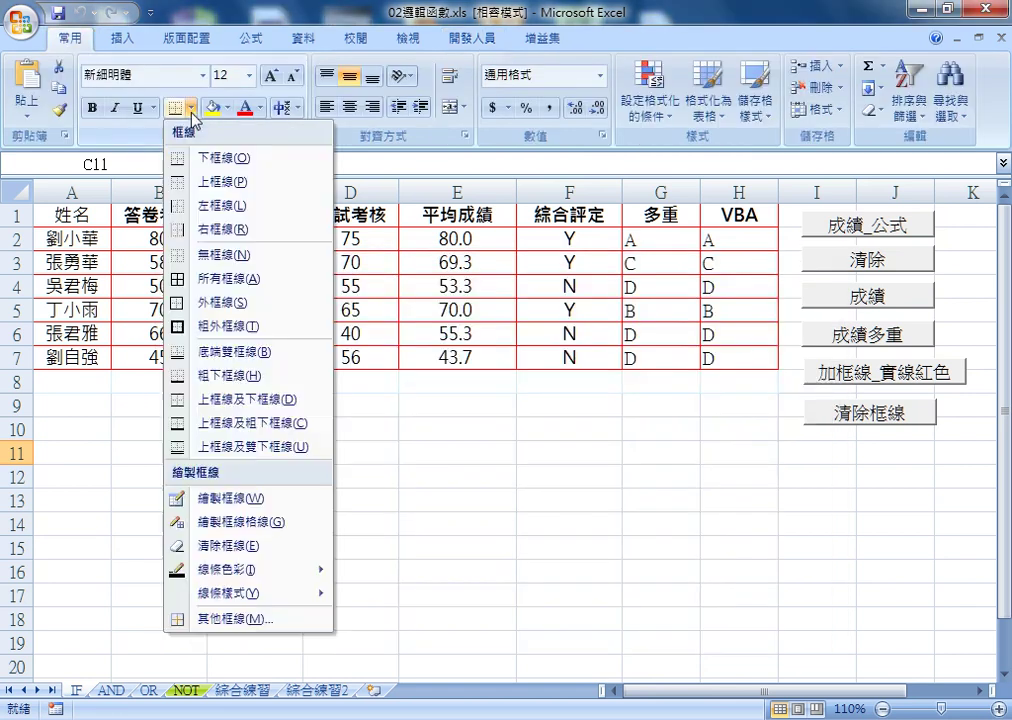
click(247, 620)
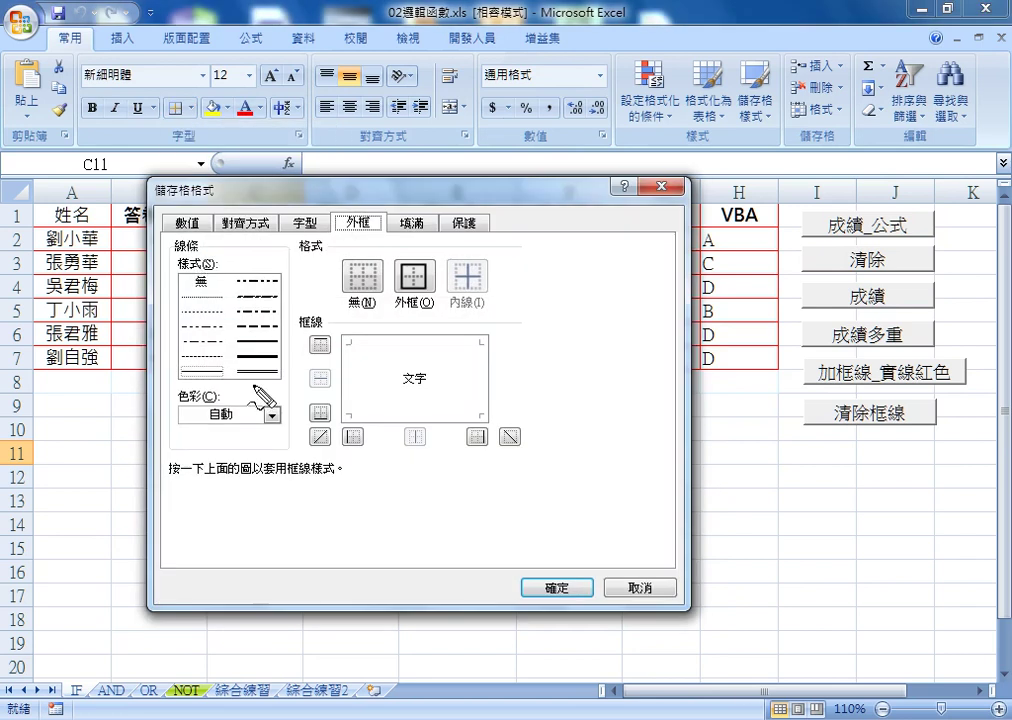
mouse_move(250, 384)
mouse_down()
mouse_move(224, 270)
mouse_move(262, 398)
mouse_move(264, 369)
mouse_up()
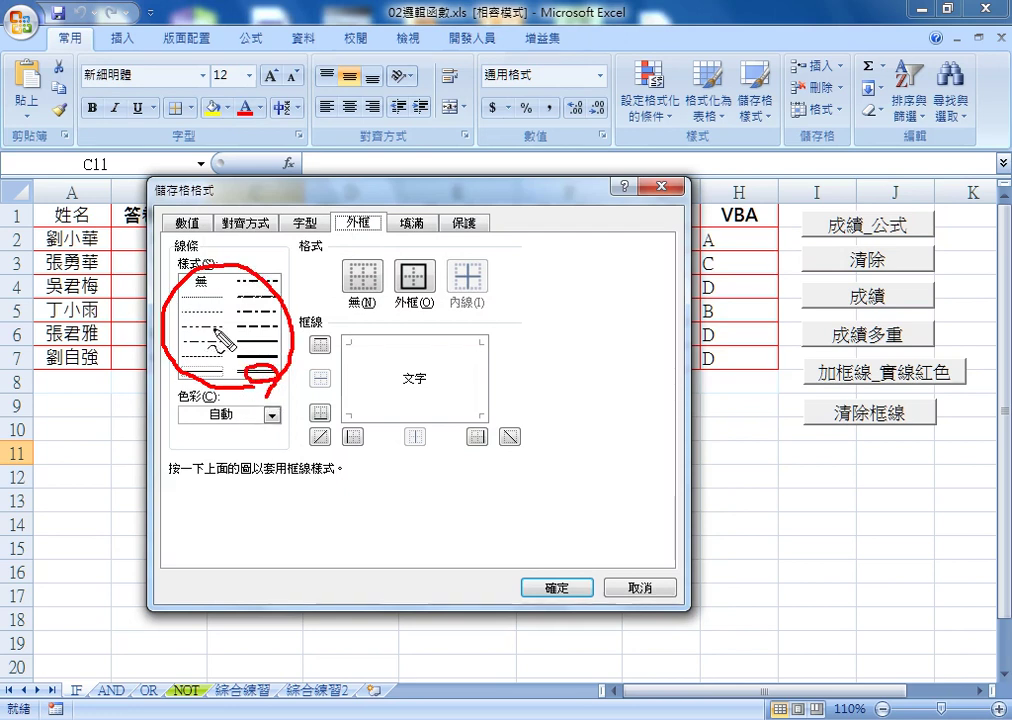
key(Escape)
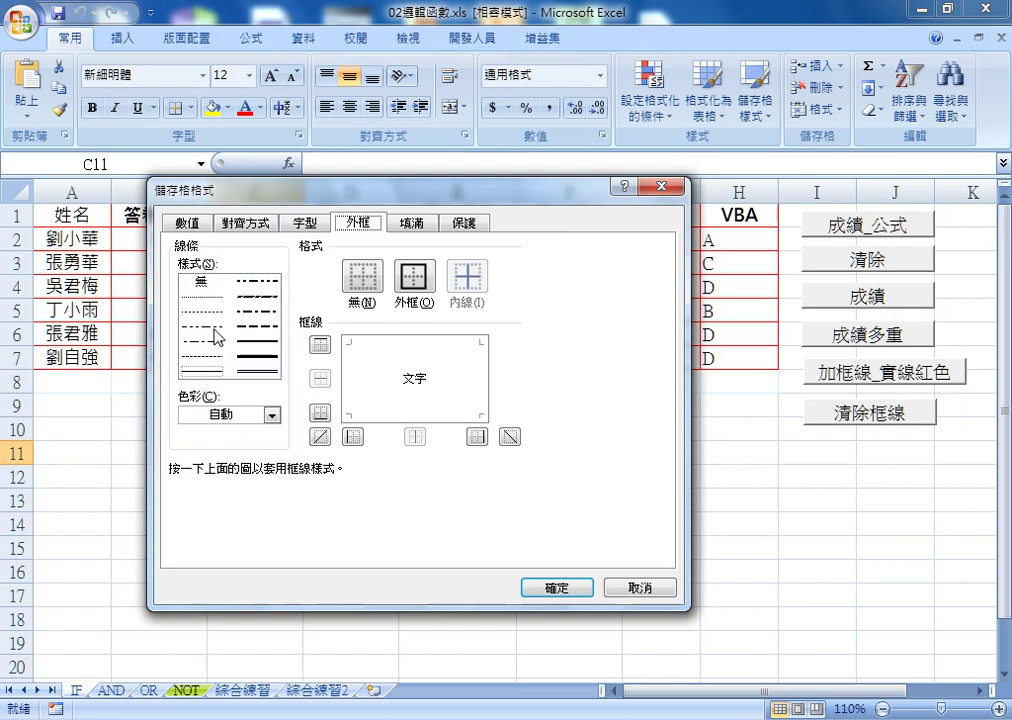
click(666, 590)
Reopen the Visual Basic Editor from the Developer tab and move it up and left.
click(466, 40)
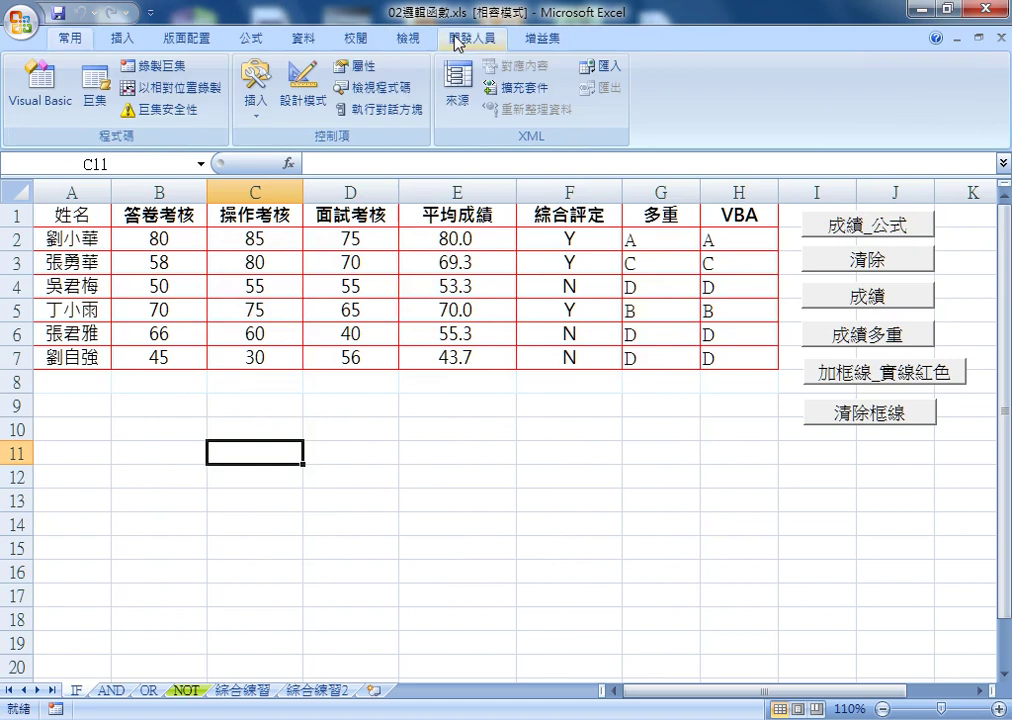
click(63, 108)
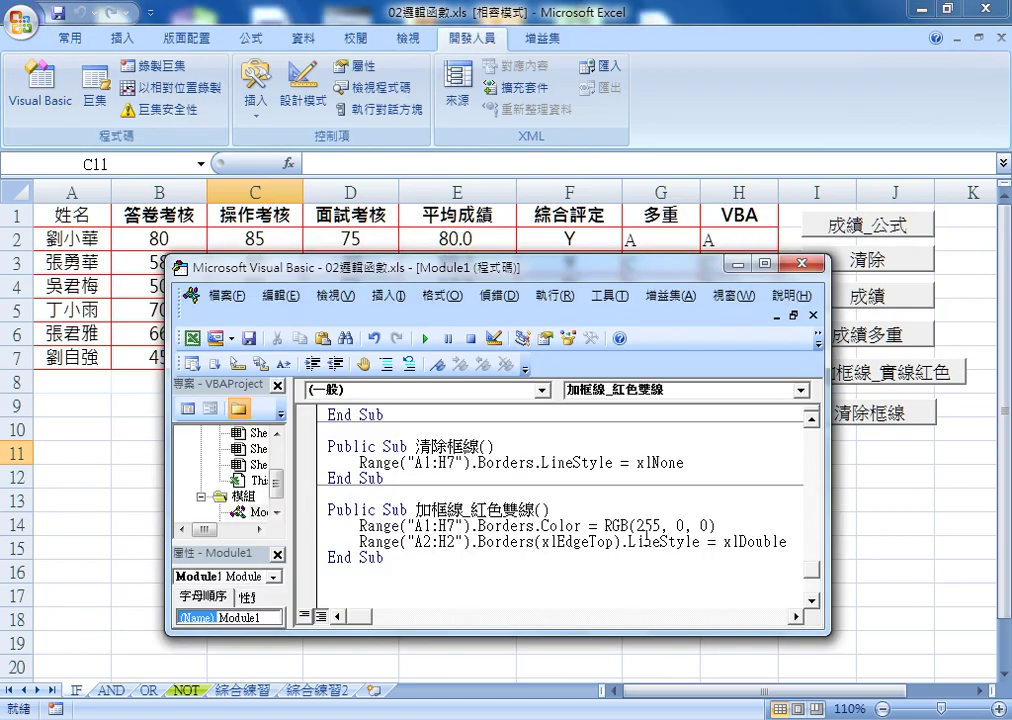
drag(540, 266, 437, 205)
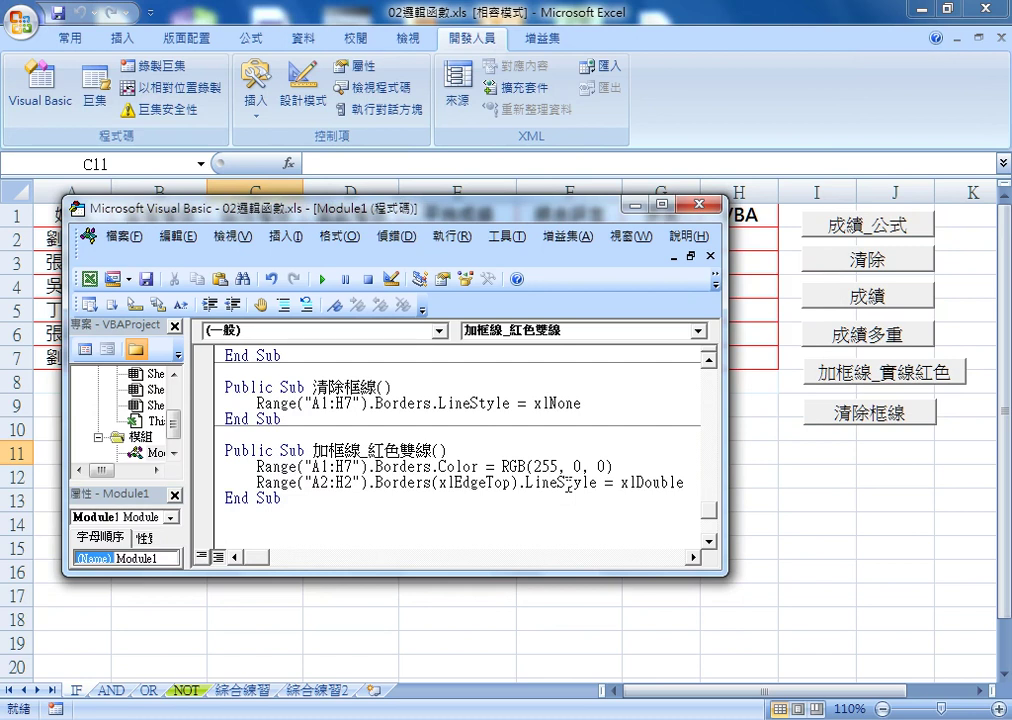
Open help for LineStyle, then the Borders.LineStyle topic and its XlLineStyle constants list.
key(F1)
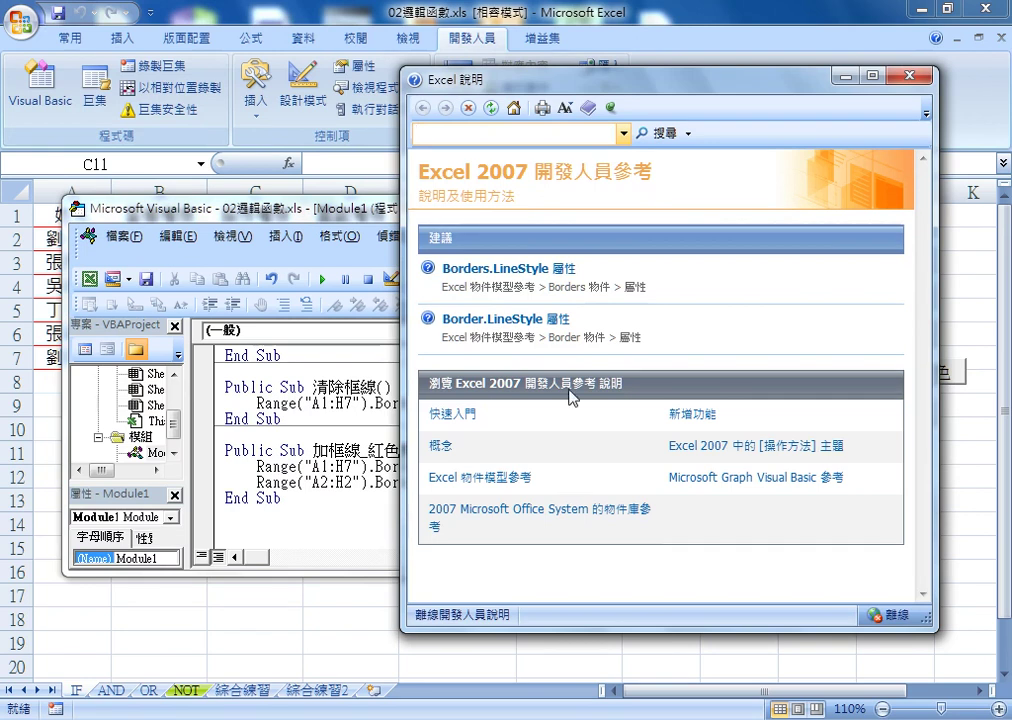
click(516, 272)
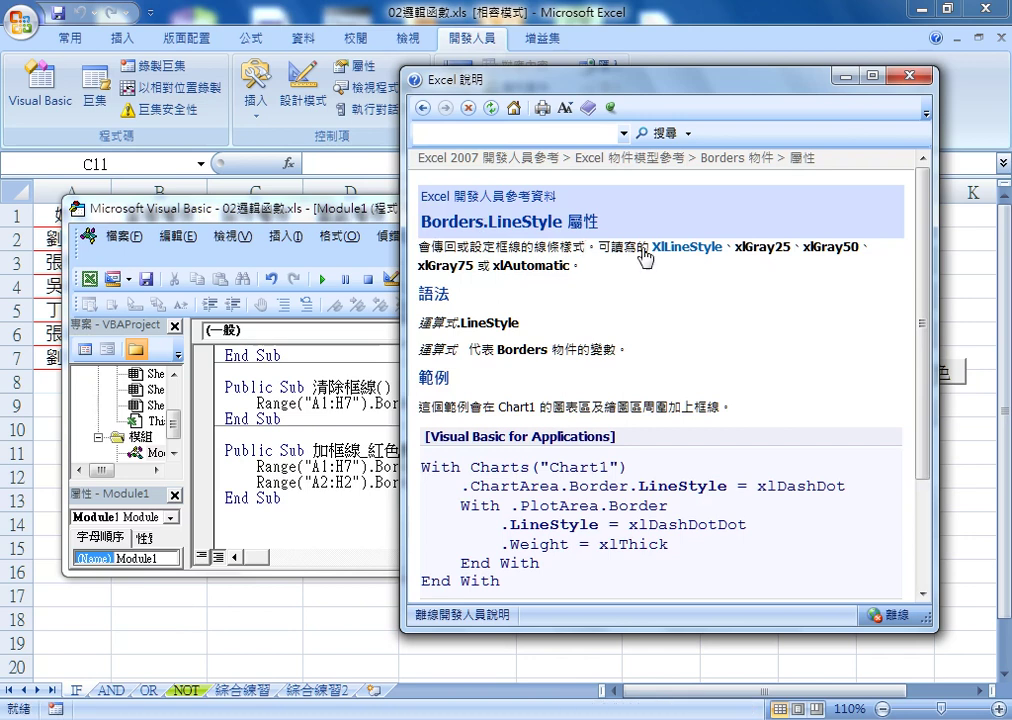
scroll(594, 282, down, 3)
scroll(648, 430, up, 3)
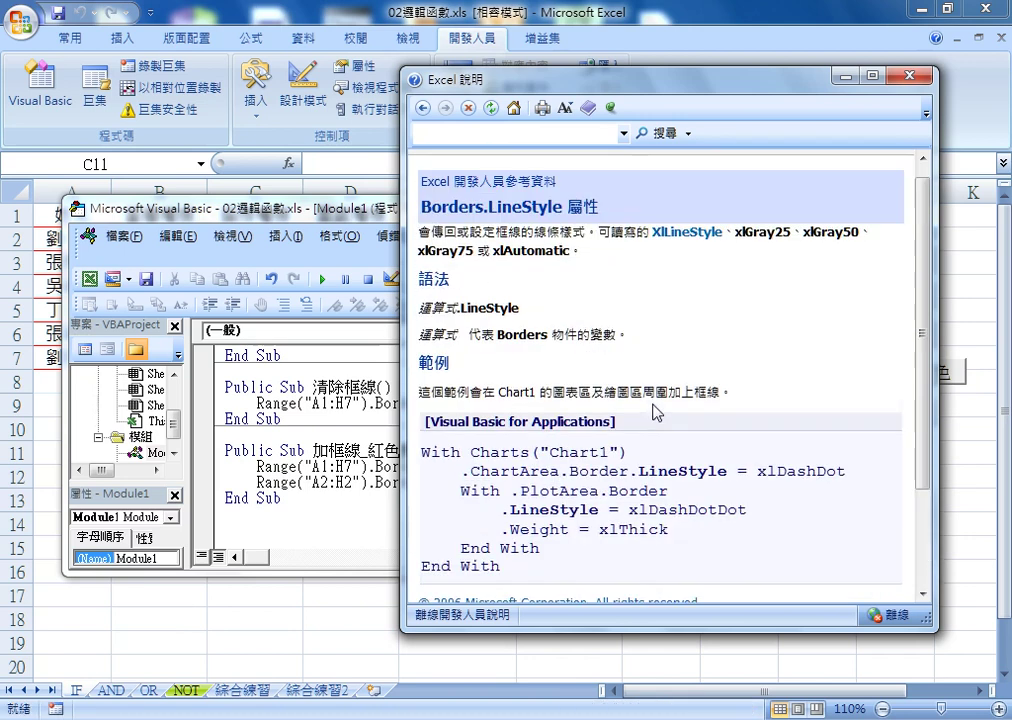
scroll(649, 375, up, 1)
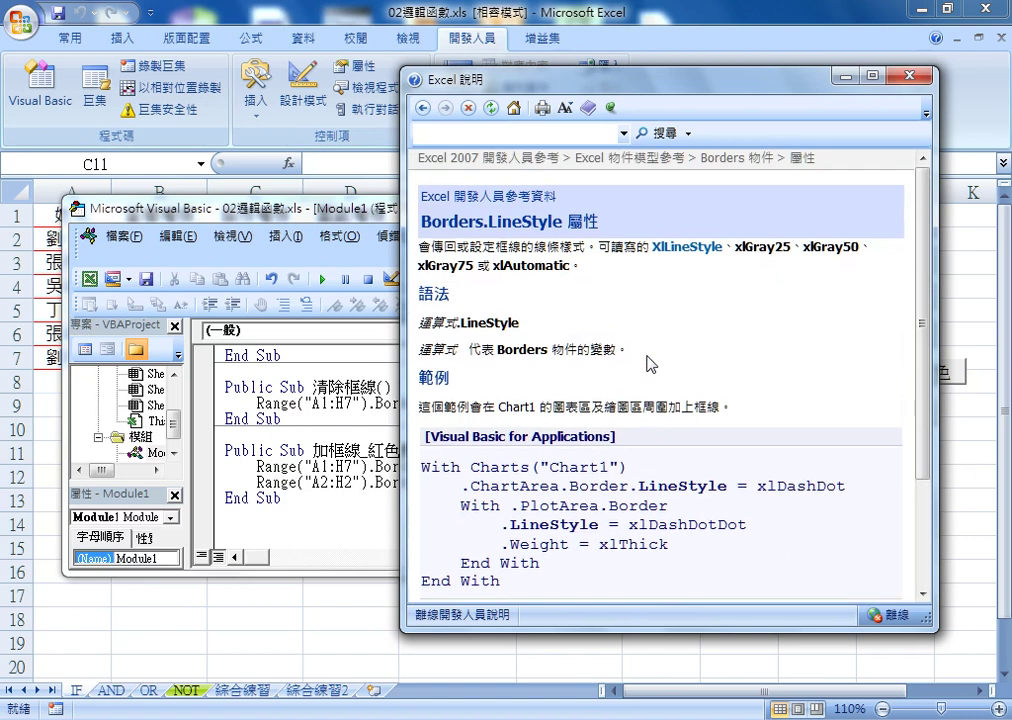
click(690, 246)
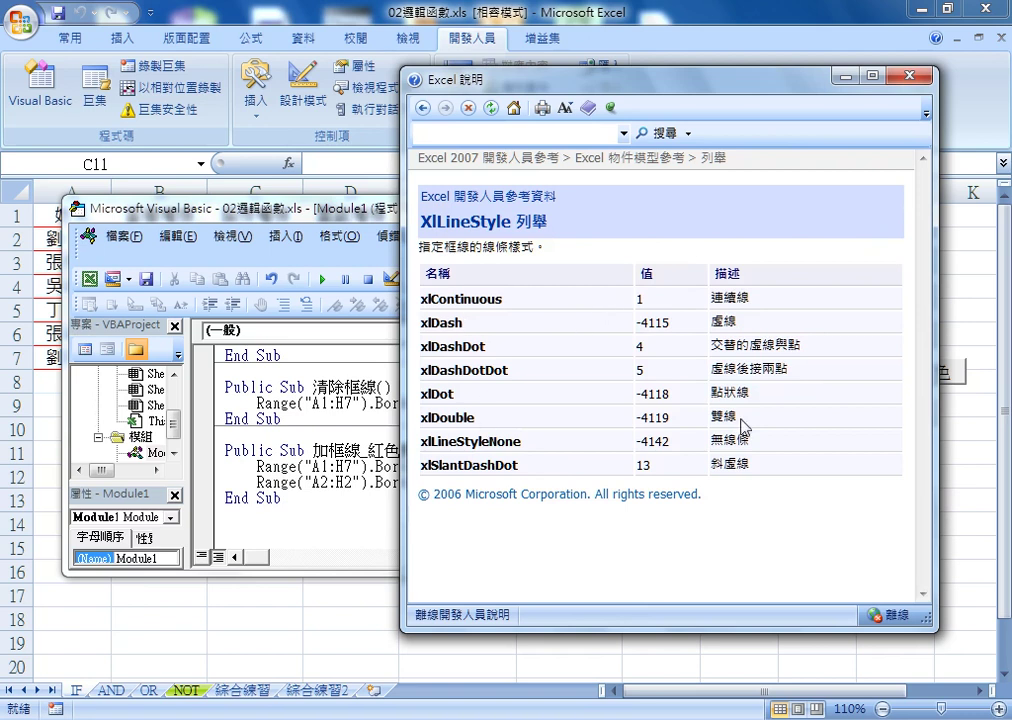
drag(574, 425, 428, 420)
double_click(750, 393)
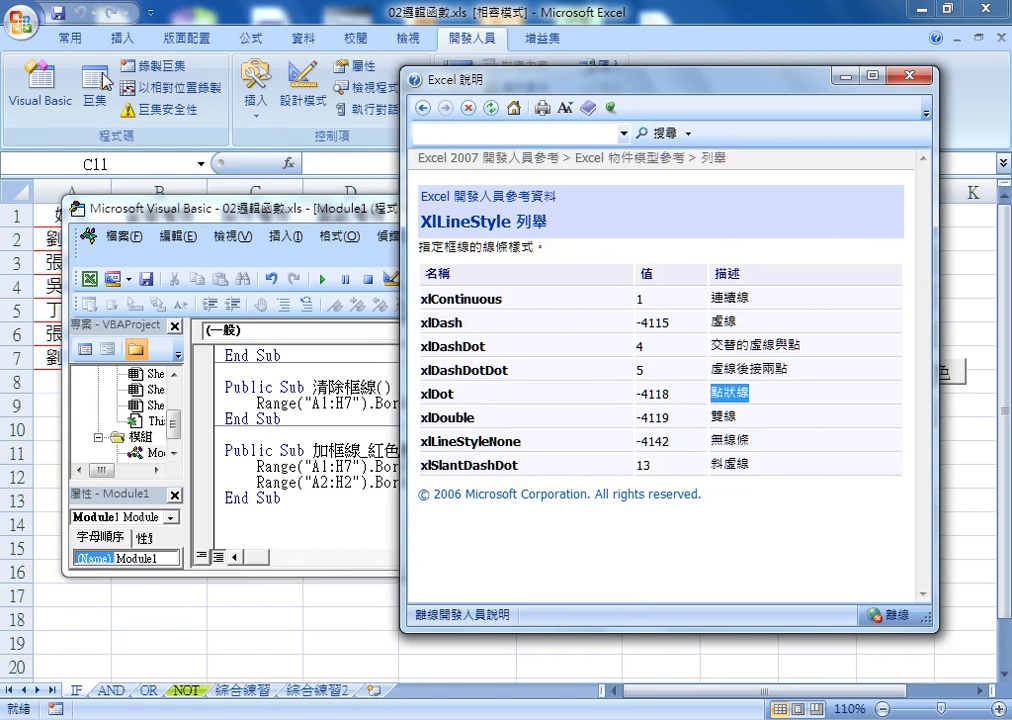
Open the Format Cells border settings from Home > Borders > More Borders.
click(68, 44)
click(70, 40)
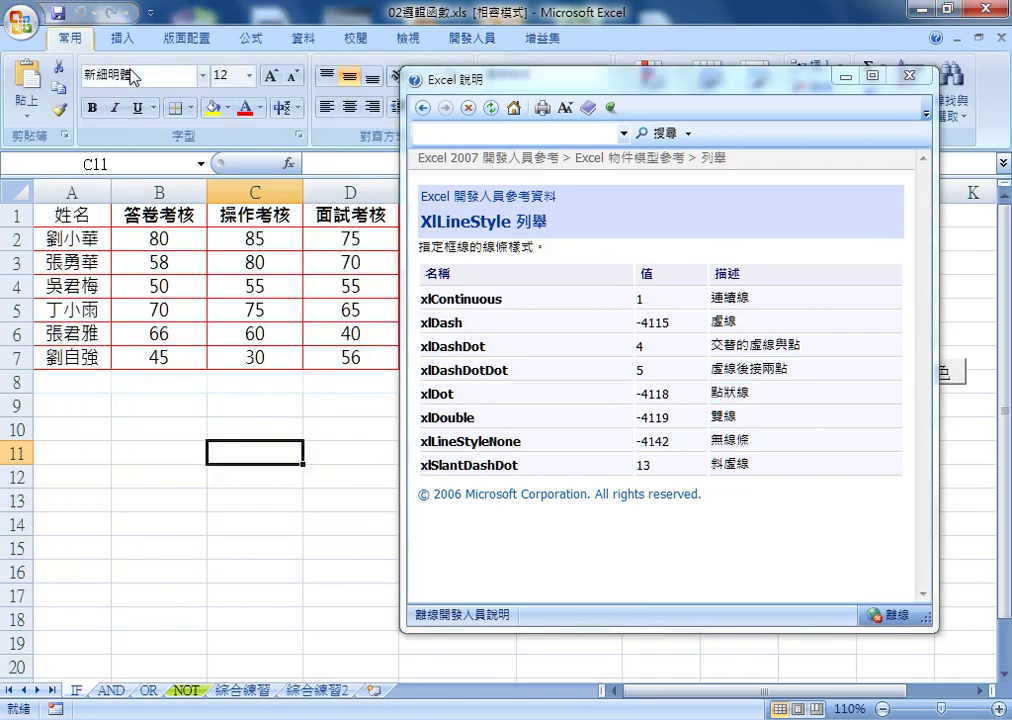
click(190, 107)
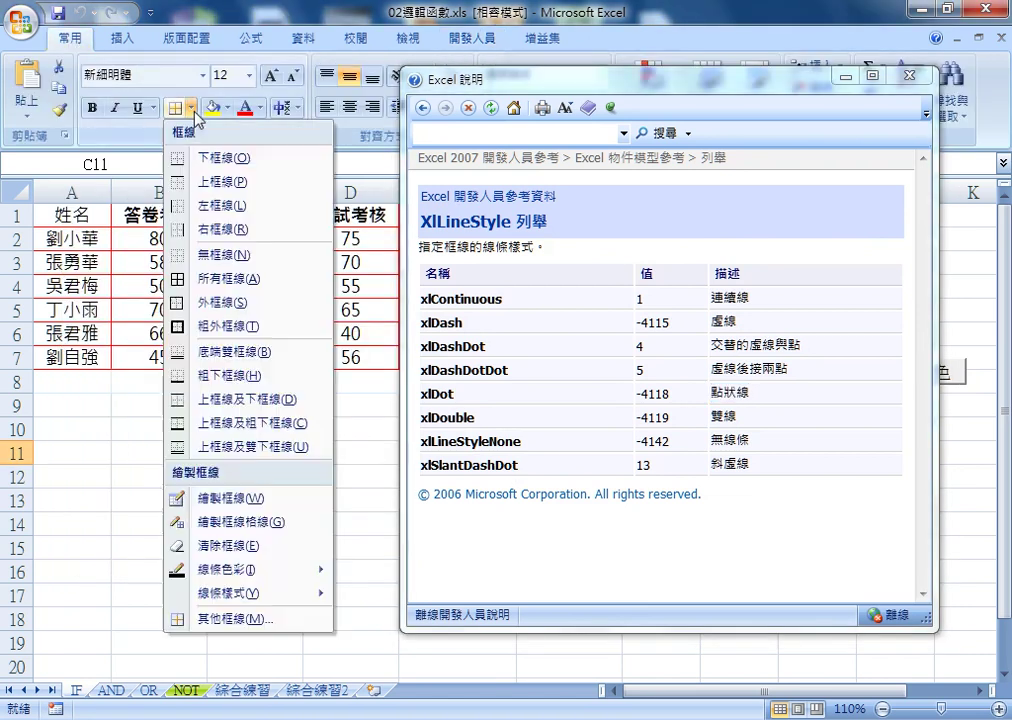
click(232, 619)
drag(281, 200, 270, 170)
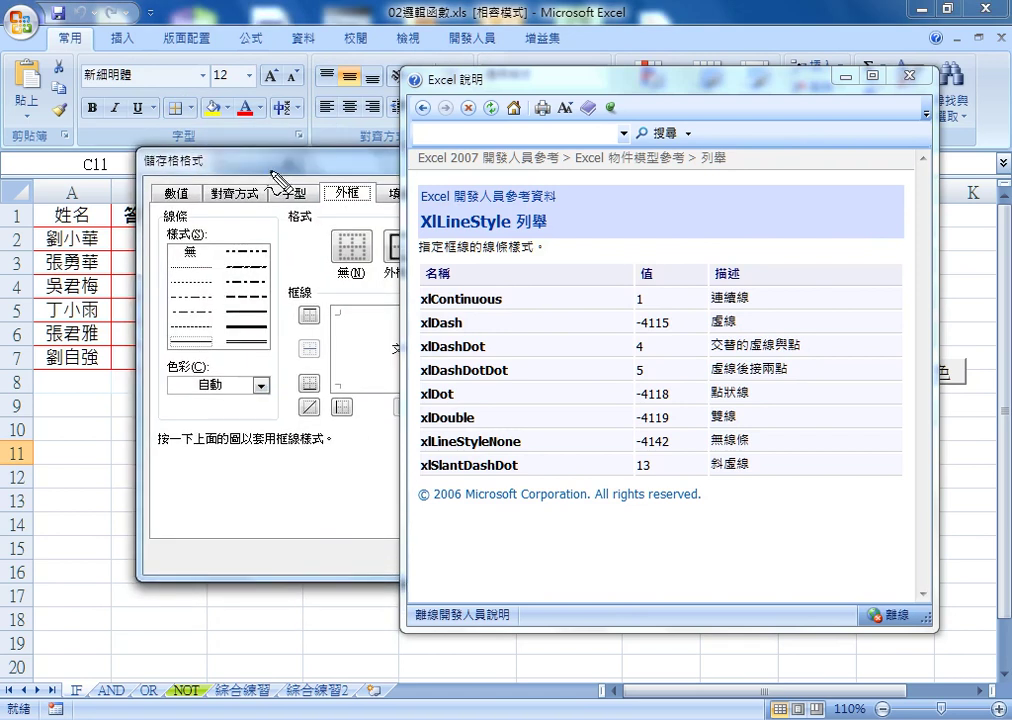
Annotate help constants like xlDouble and xlDash against the dialog's line styles, then close Help.
mouse_move(218, 368)
mouse_down()
mouse_move(283, 277)
mouse_move(250, 348)
mouse_up()
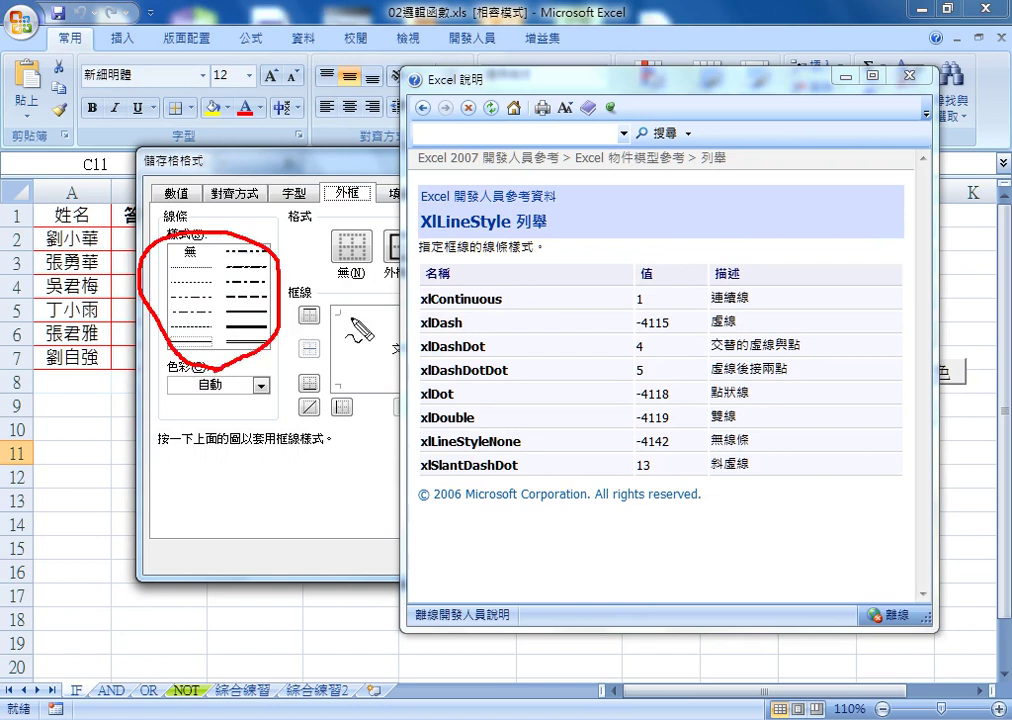
drag(752, 482, 762, 514)
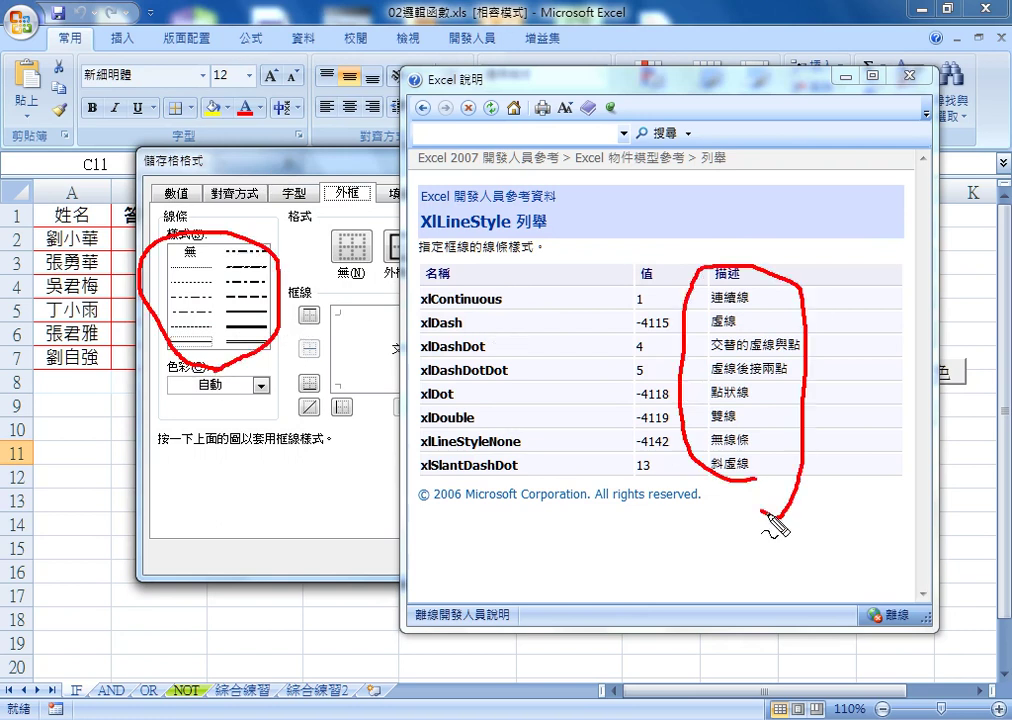
drag(670, 338, 284, 324)
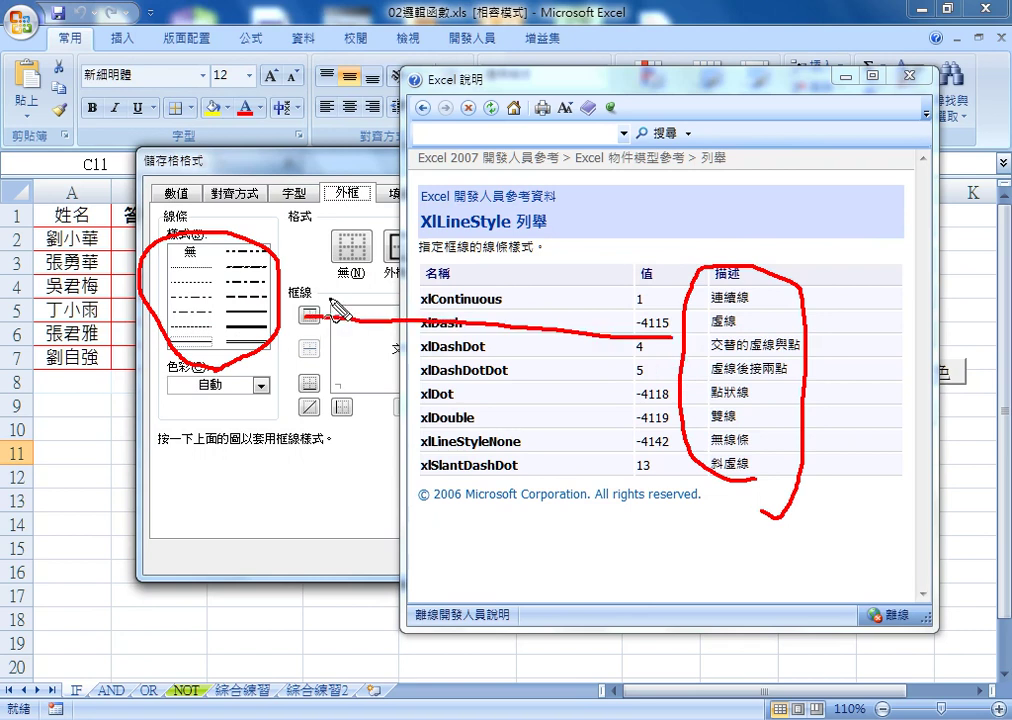
mouse_move(345, 295)
mouse_down()
mouse_move(287, 316)
mouse_move(340, 350)
mouse_up()
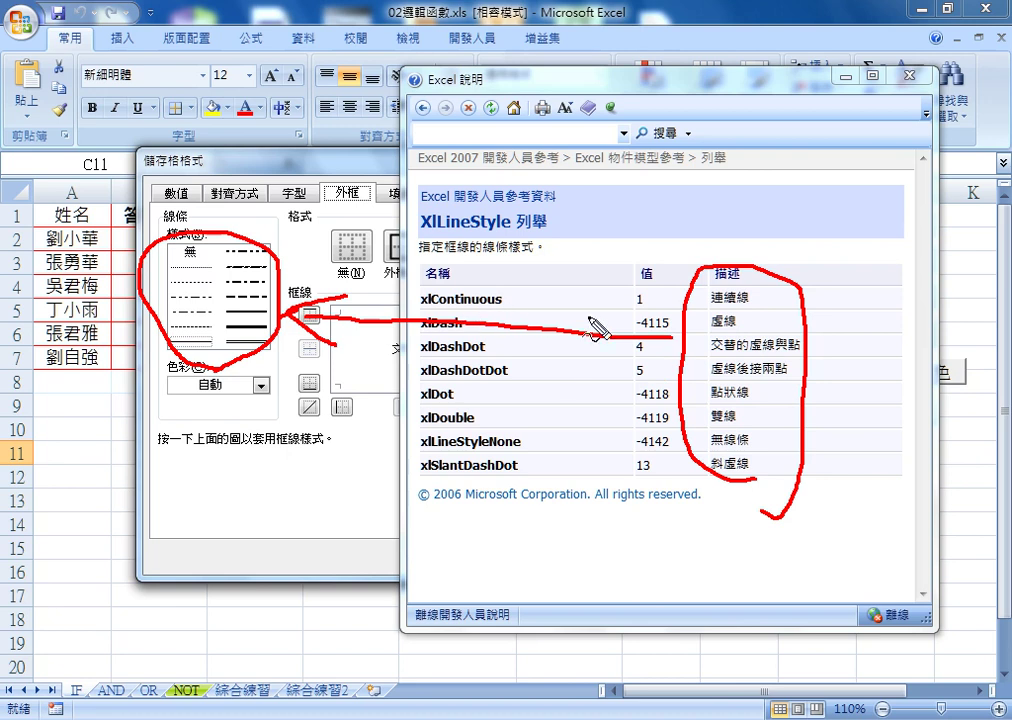
mouse_move(688, 299)
mouse_down()
mouse_move(718, 298)
mouse_move(722, 325)
mouse_up()
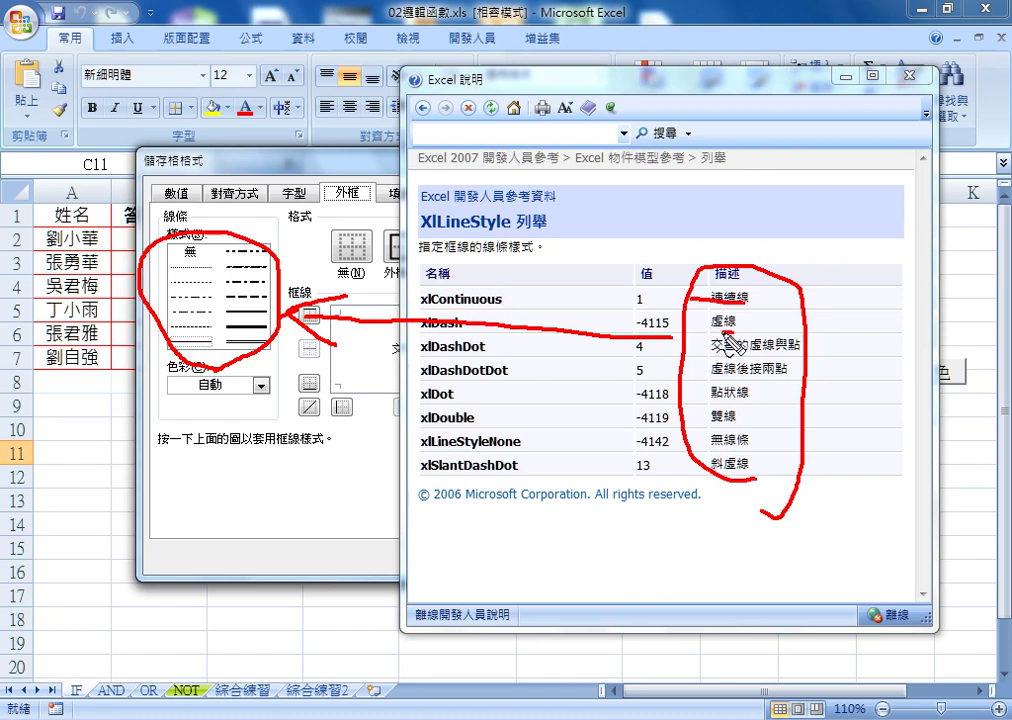
drag(800, 351, 713, 353)
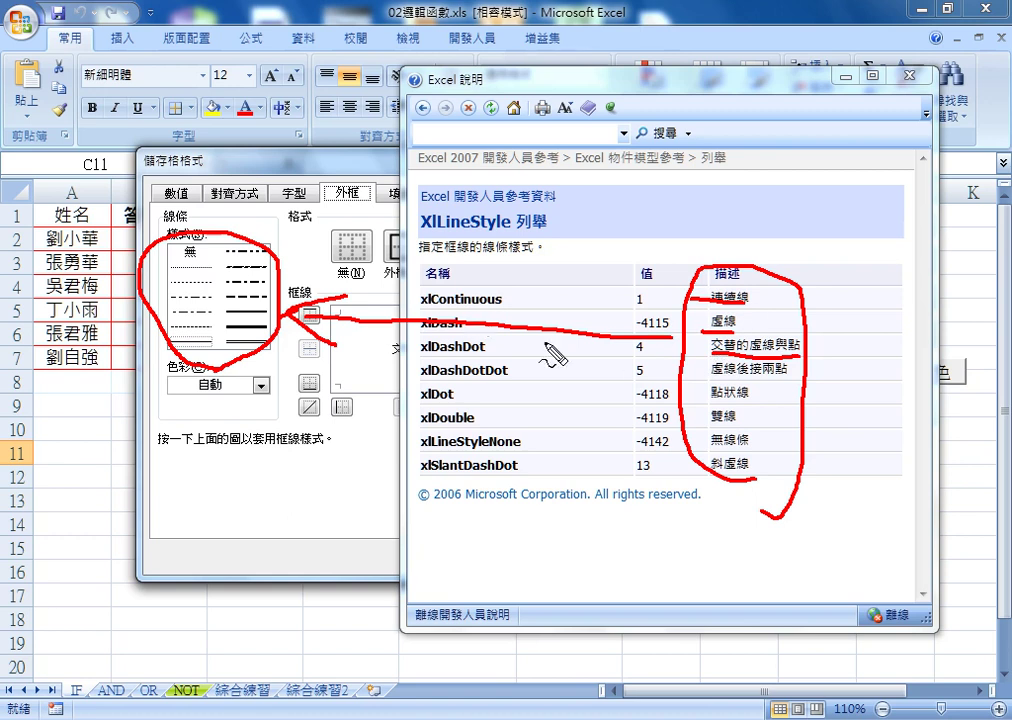
drag(474, 422, 421, 423)
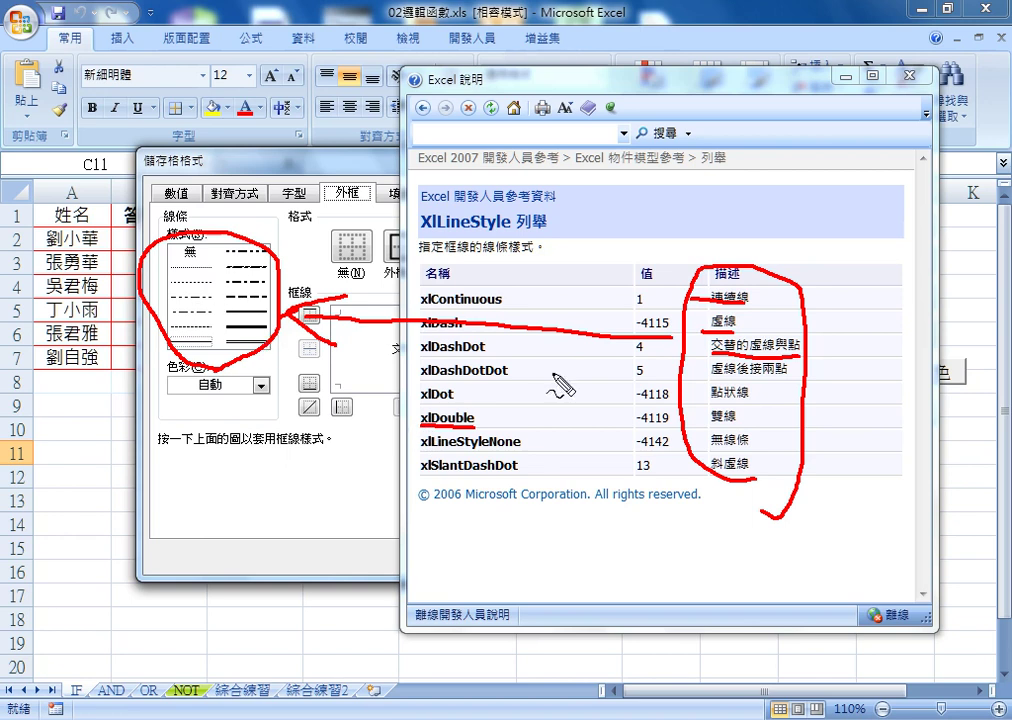
drag(697, 333, 735, 332)
key(Escape)
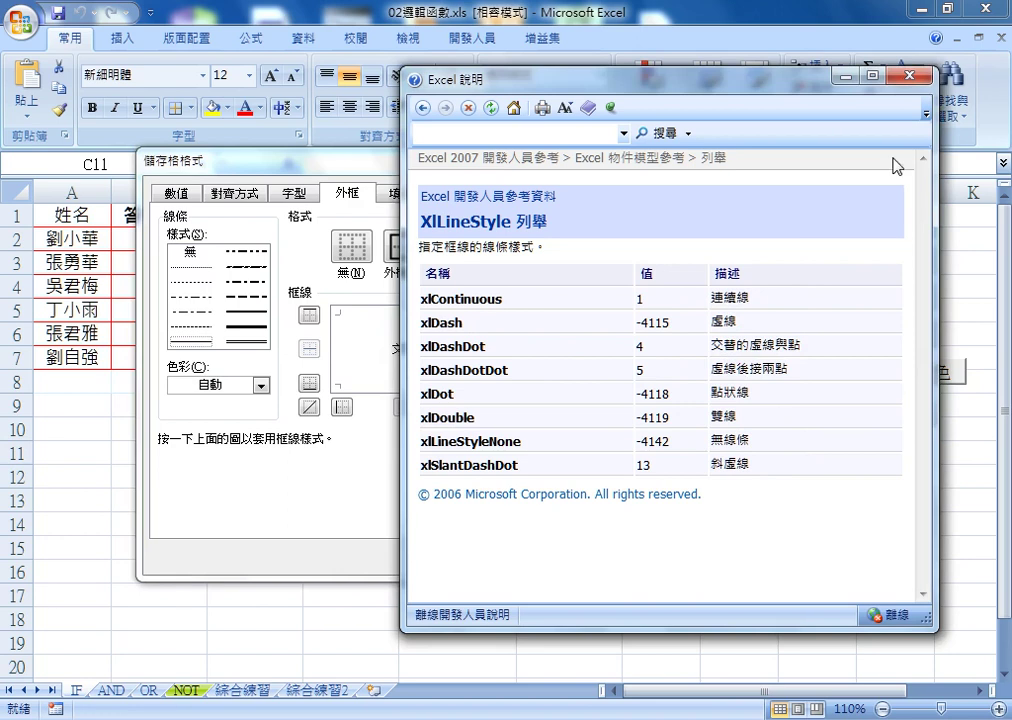
click(909, 75)
Close the cell formatting dialog and run the 加框線_紅色雙線 macro from the VBA editor.
click(652, 554)
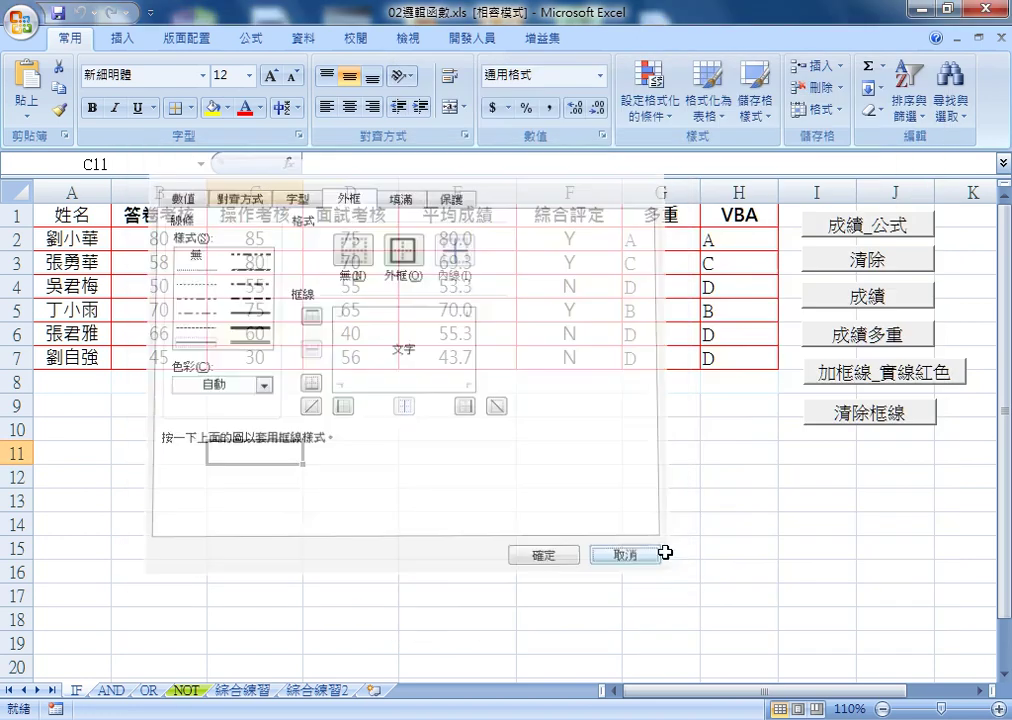
click(472, 38)
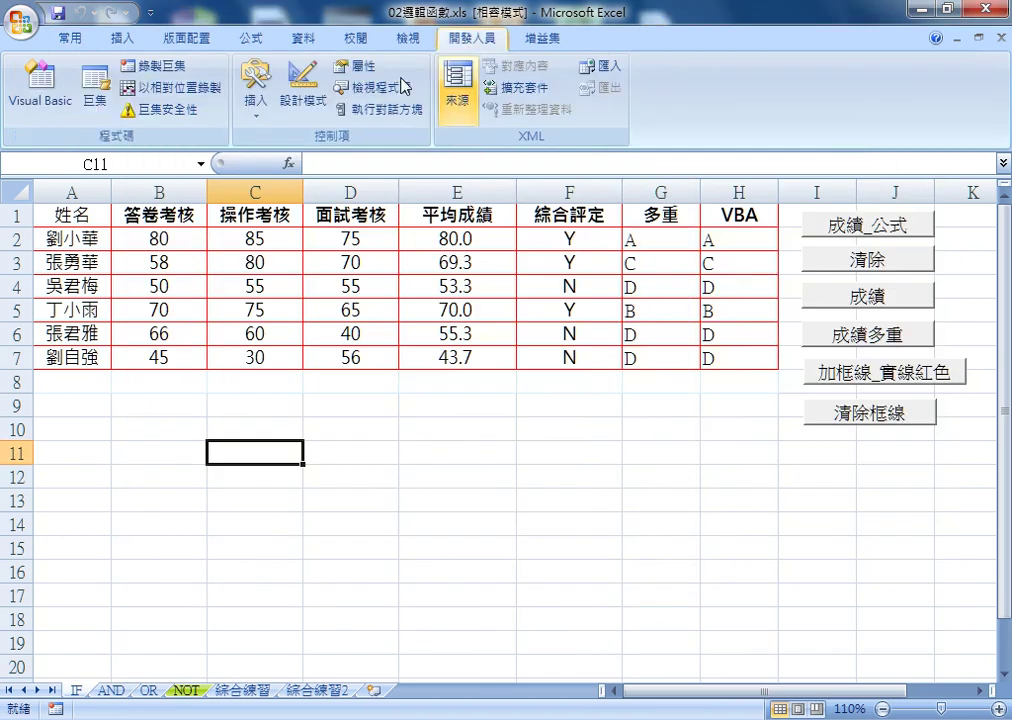
click(40, 85)
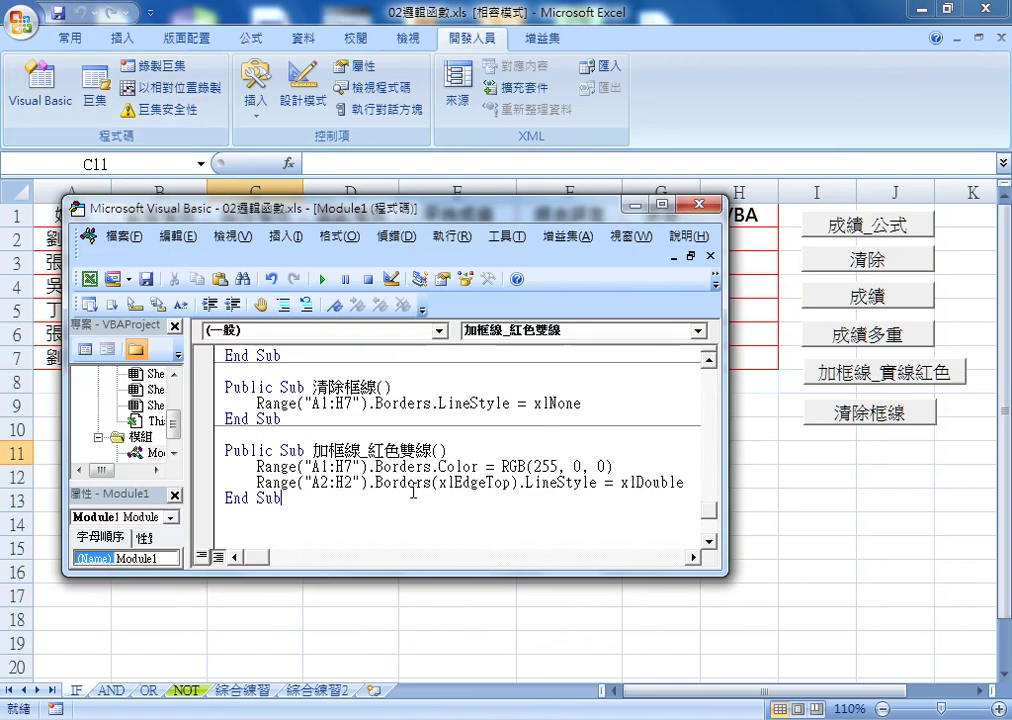
drag(420, 208, 548, 311)
click(557, 585)
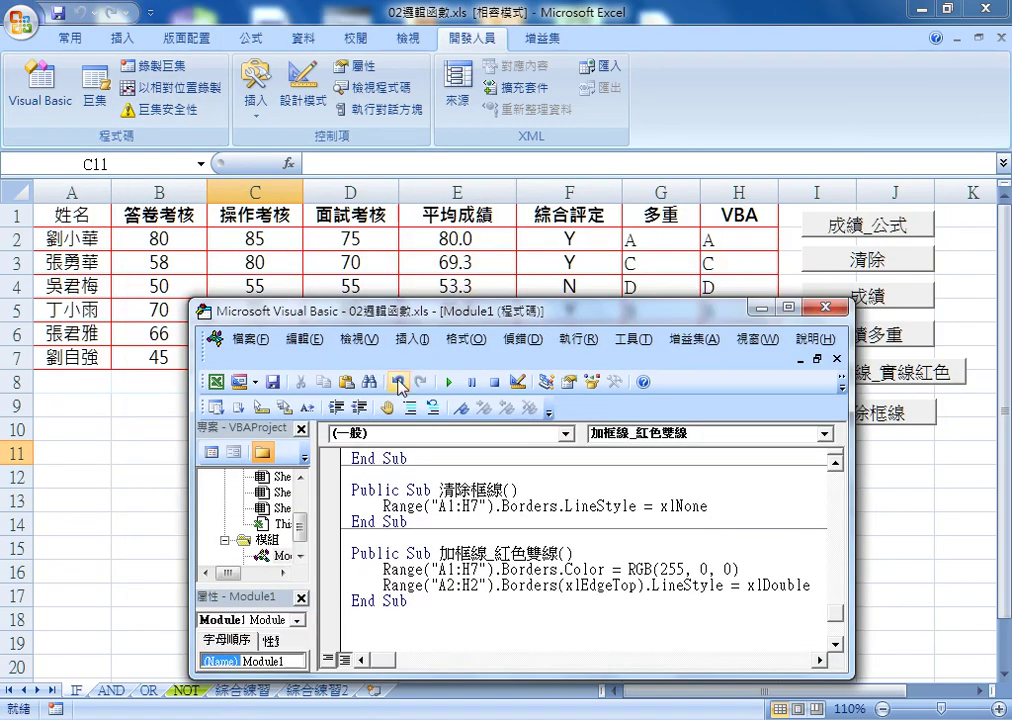
click(449, 382)
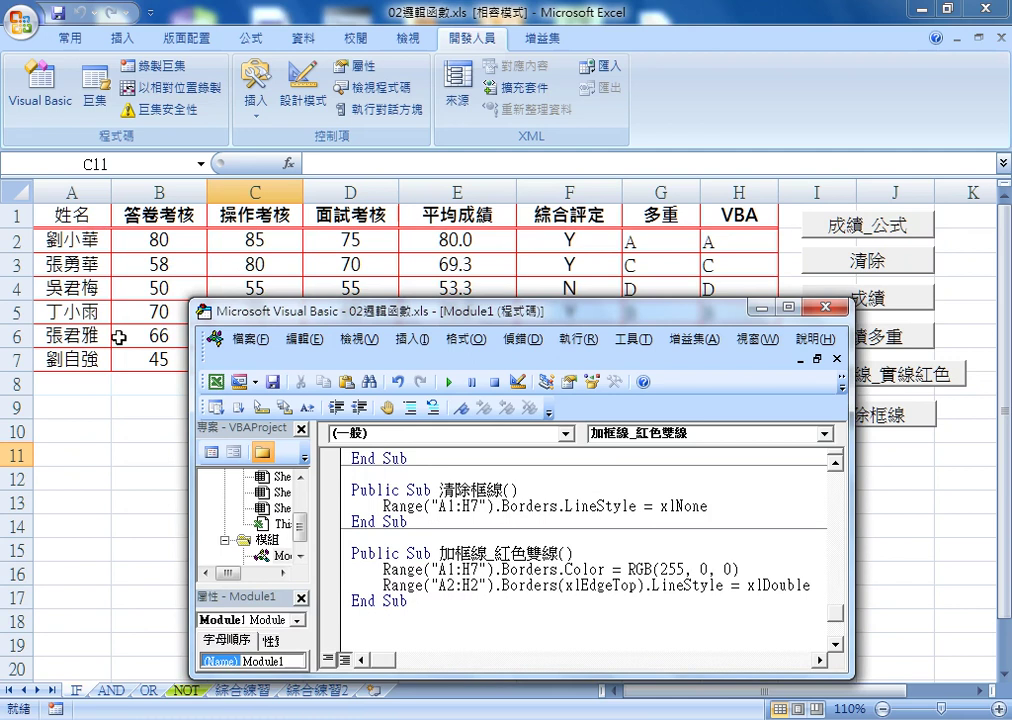
Resize the code window and add an empty line after the xlDouble statement.
drag(289, 319, 236, 274)
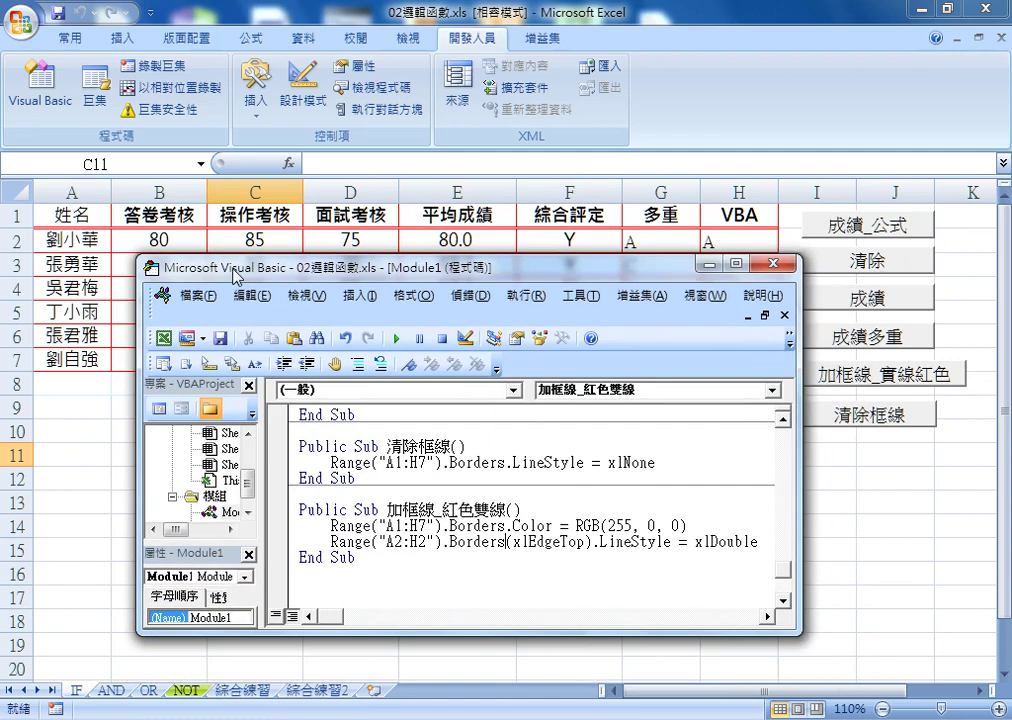
drag(800, 483, 884, 483)
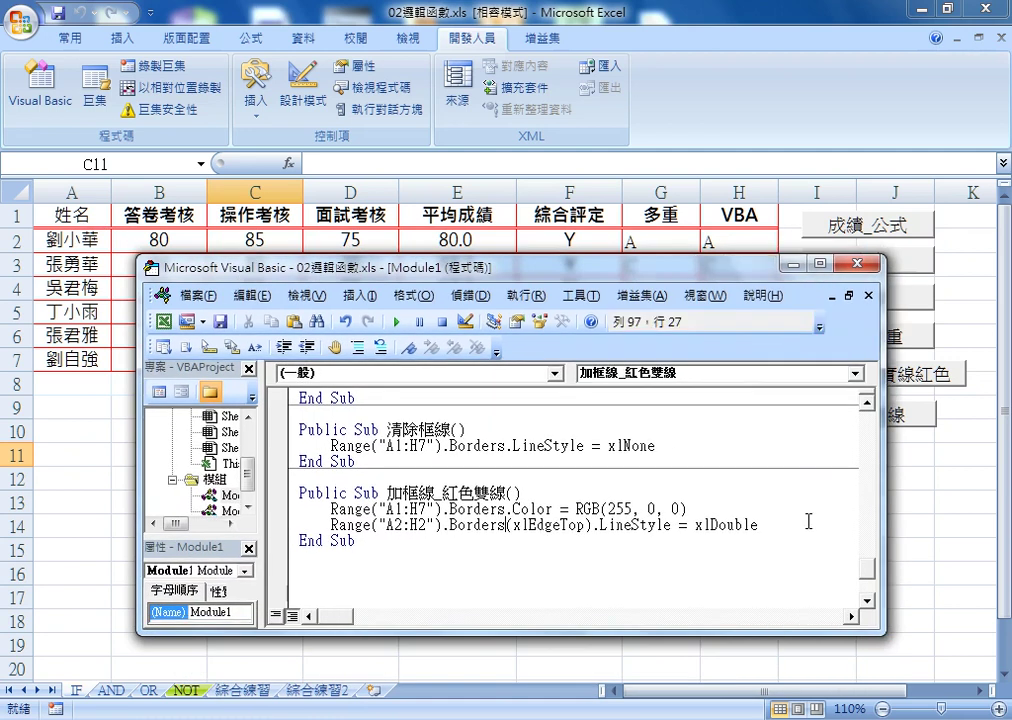
drag(762, 525, 360, 528)
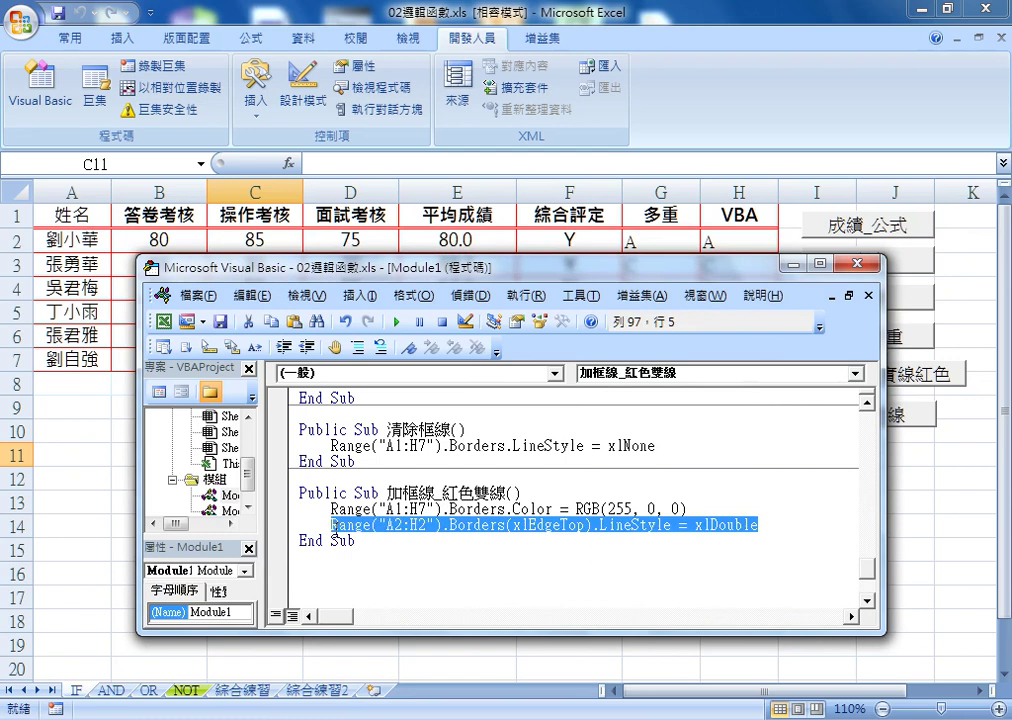
click(772, 524)
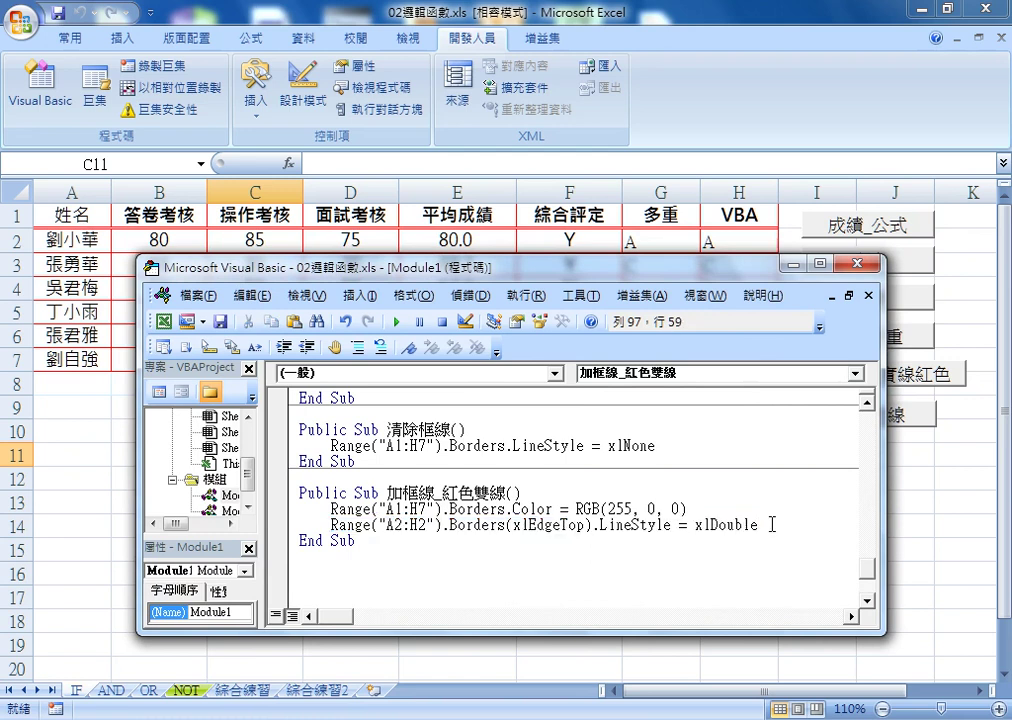
key(Return)
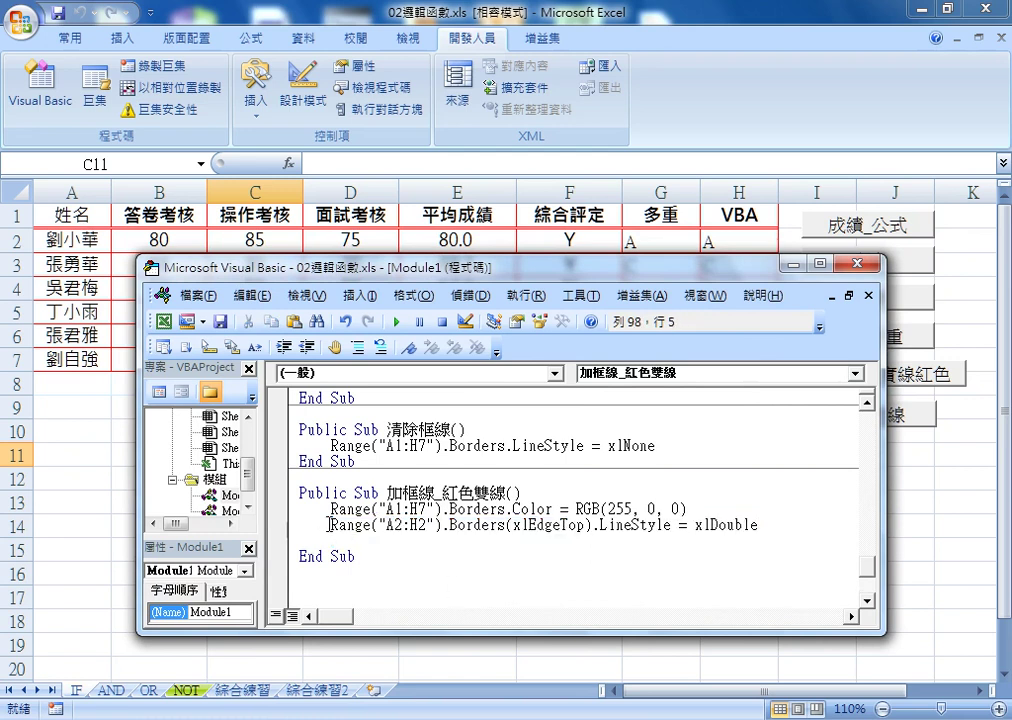
Start the new line with Range("A1:A7"), adapted from the A2:H2 reference.
mouse_move(331, 525)
mouse_down()
mouse_move(443, 525)
mouse_move(397, 541)
mouse_up()
text(1)
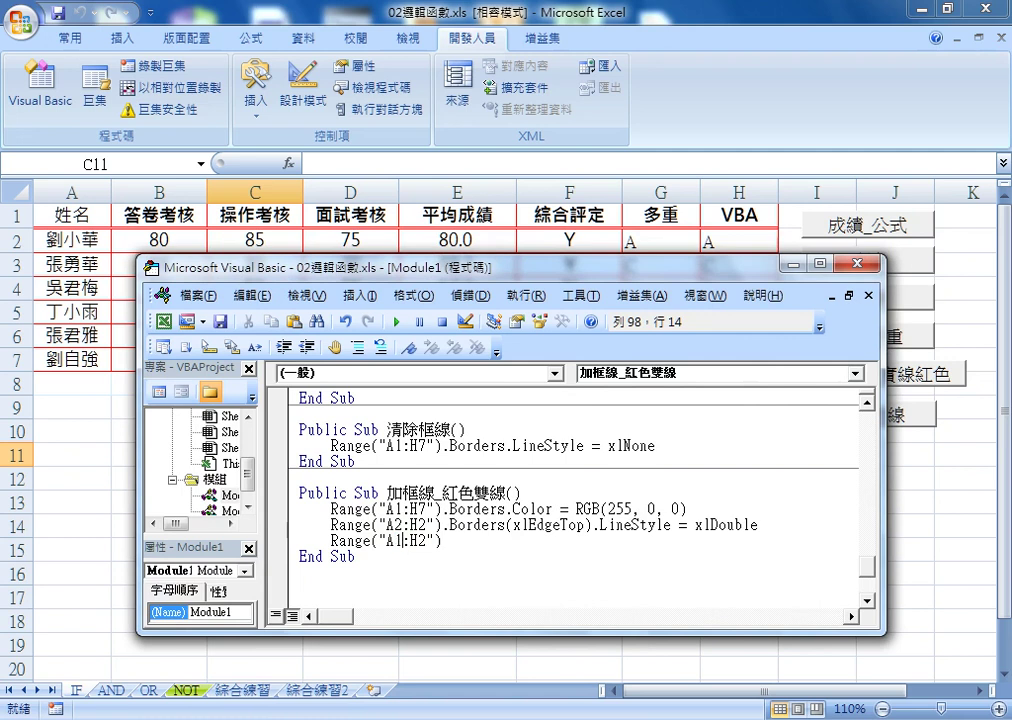
key(Right)
key(Delete)
text(A)
key(Delete)
text(7)
key(Right)
key(Right)
Extend it to .Borders(xlEdgeRight).LineStyle using IntelliSense suggestions.
text(.B)
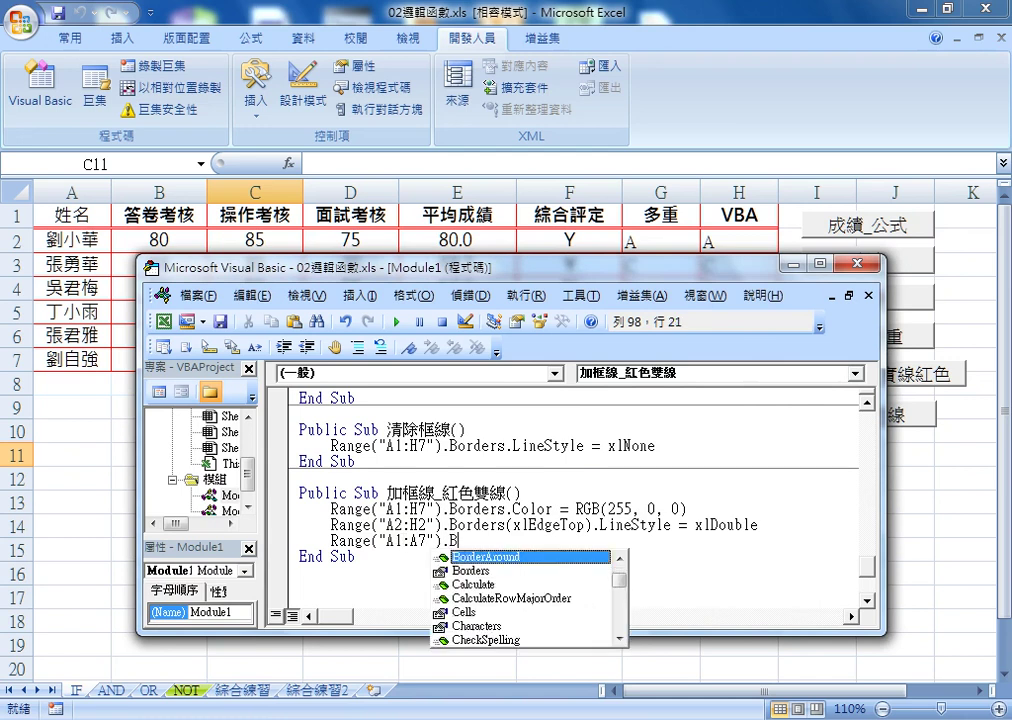
key(Down)
key(space)
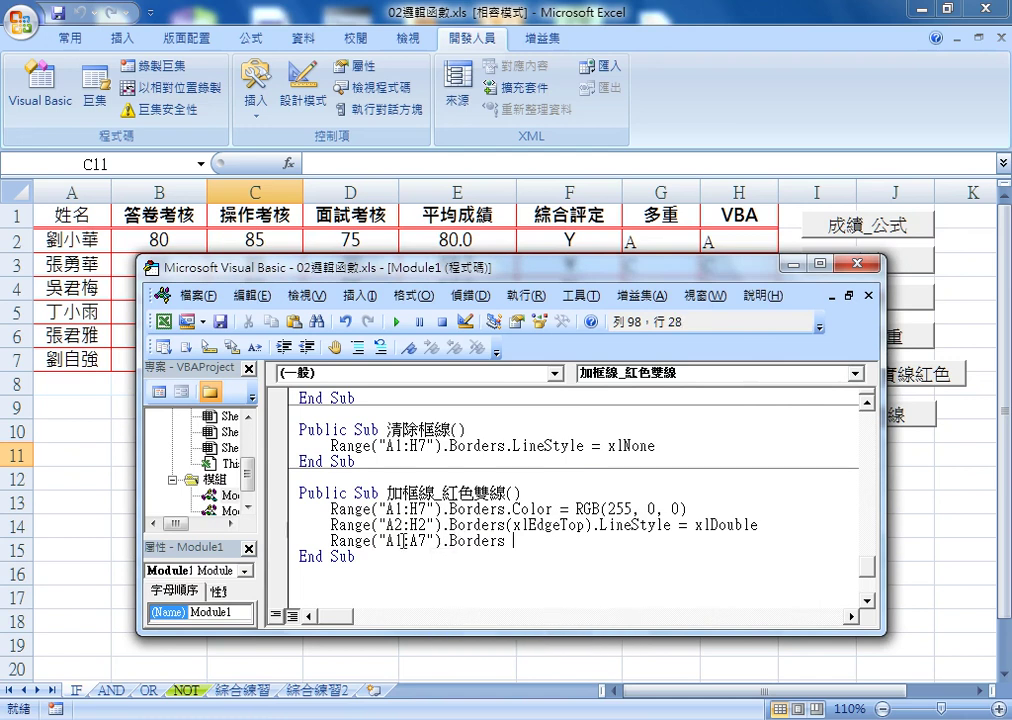
key(BackSpace)
text(()
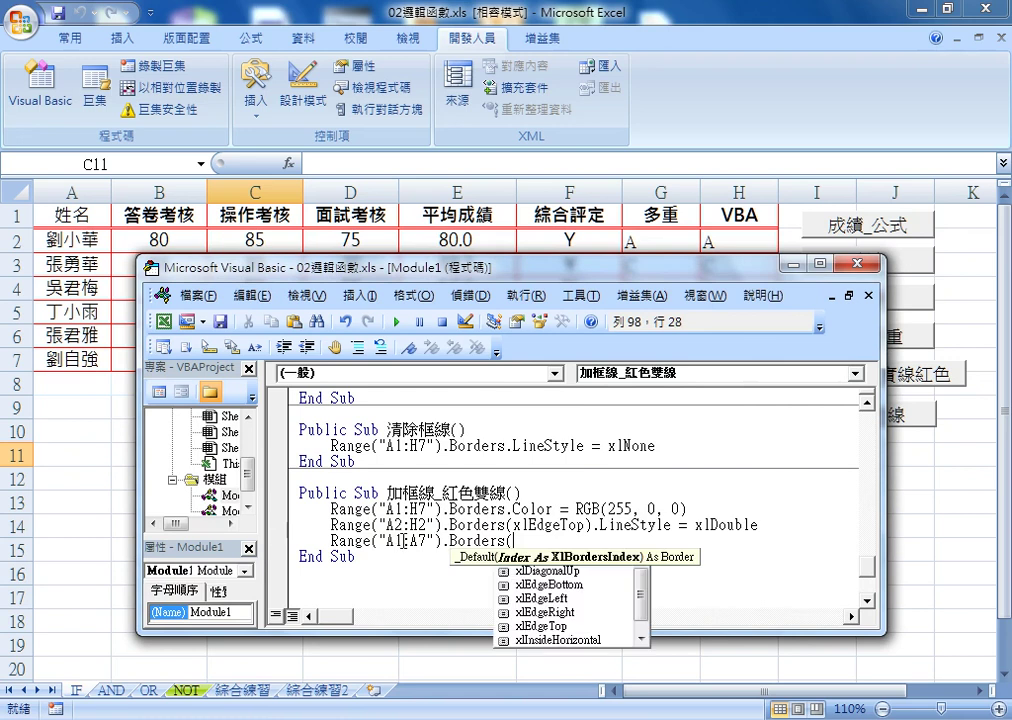
key(Down)
key(Down)
key(Down)
key(Down)
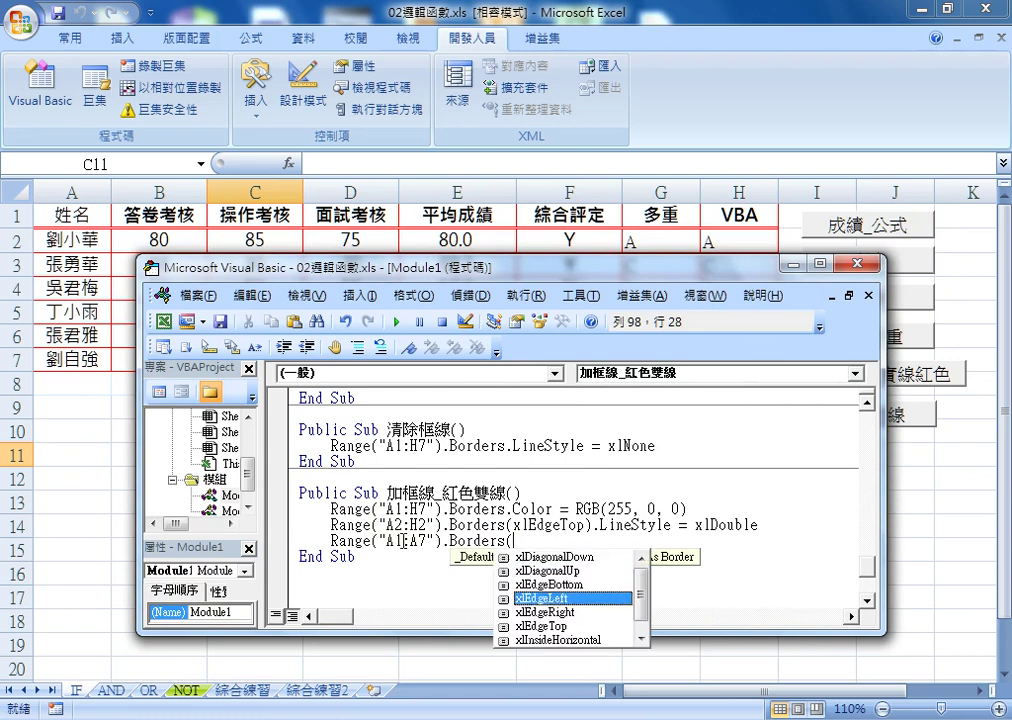
key(Down)
key(space)
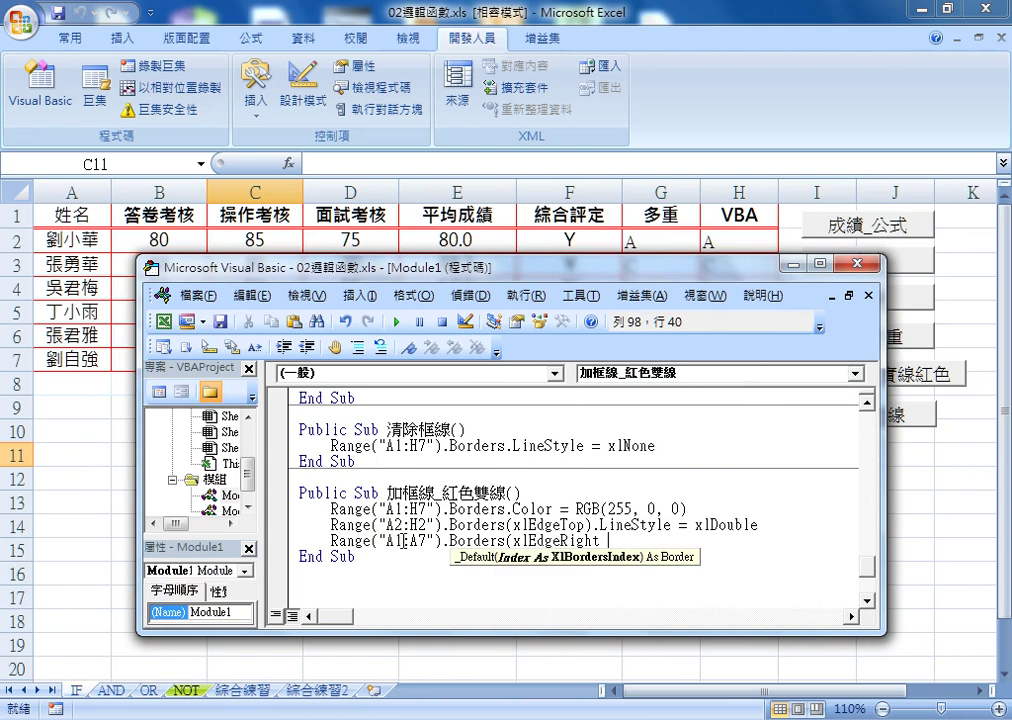
text())
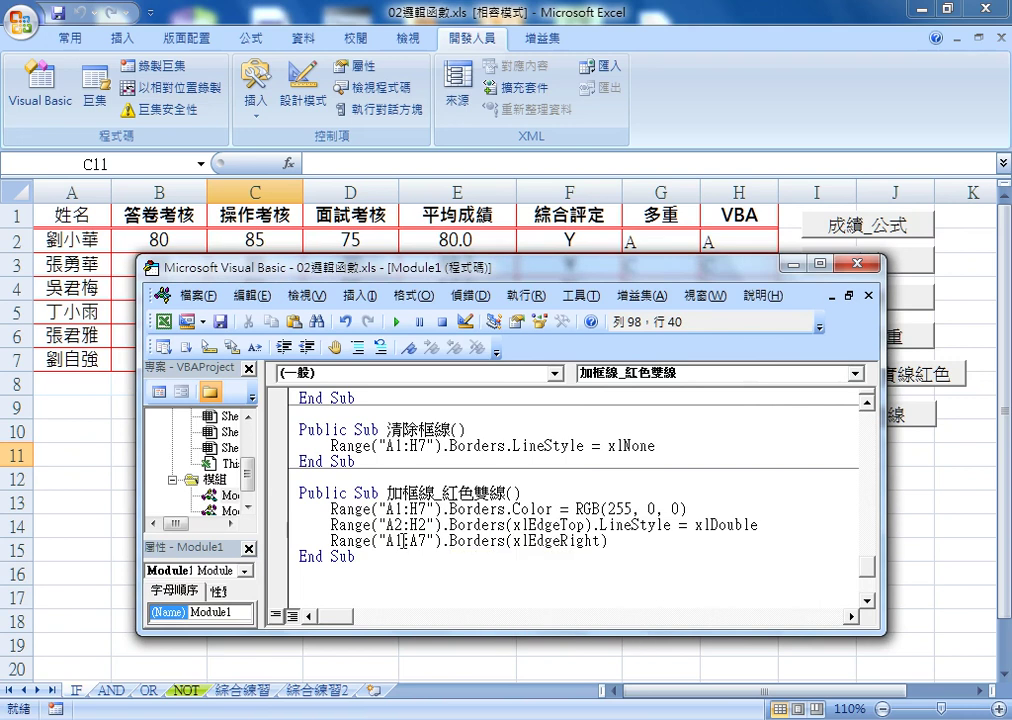
text(.)
text(le)
Finish the line with = xlDouble, then run 清除框線 to clear the sheet's borders.
mouse_move(772, 524)
mouse_down()
mouse_move(680, 524)
mouse_move(701, 541)
mouse_up()
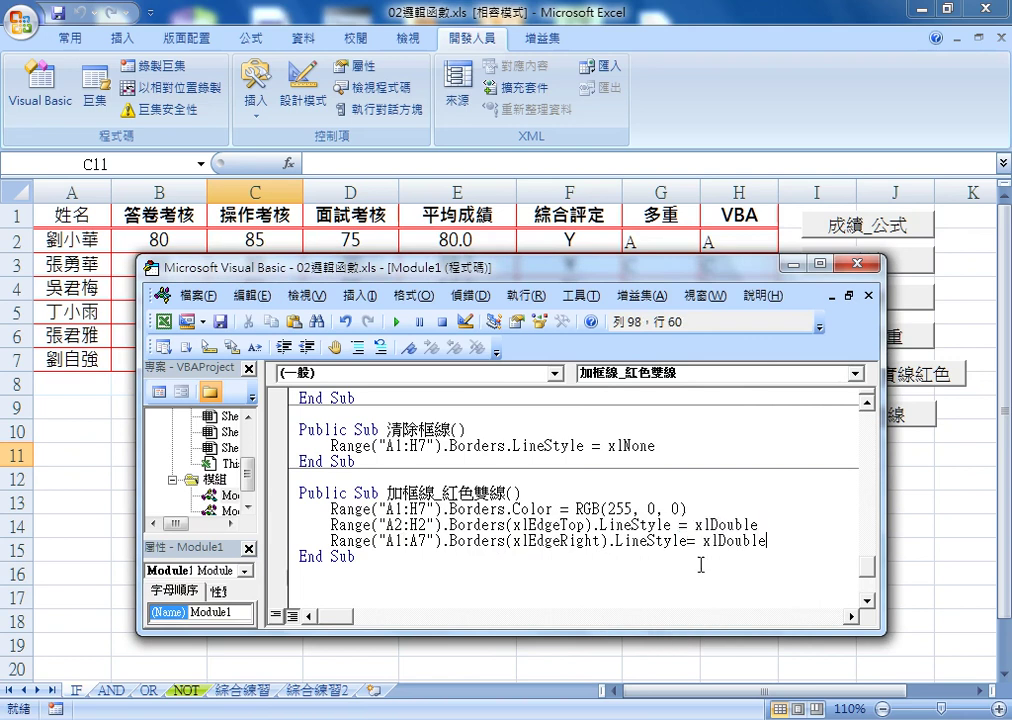
click(707, 570)
click(561, 523)
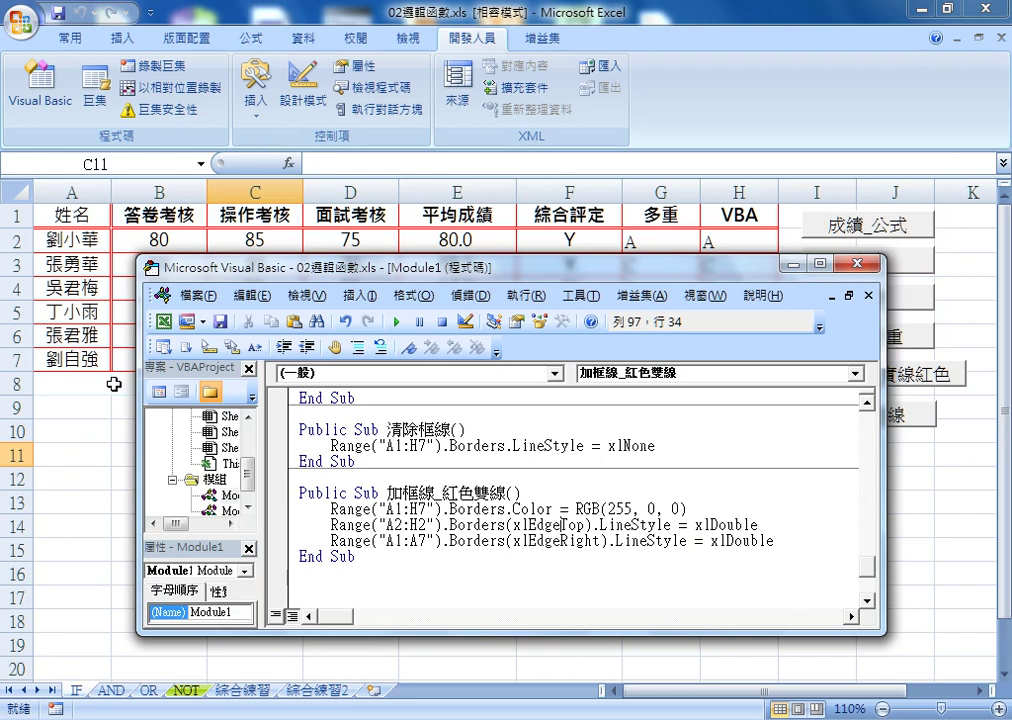
click(356, 445)
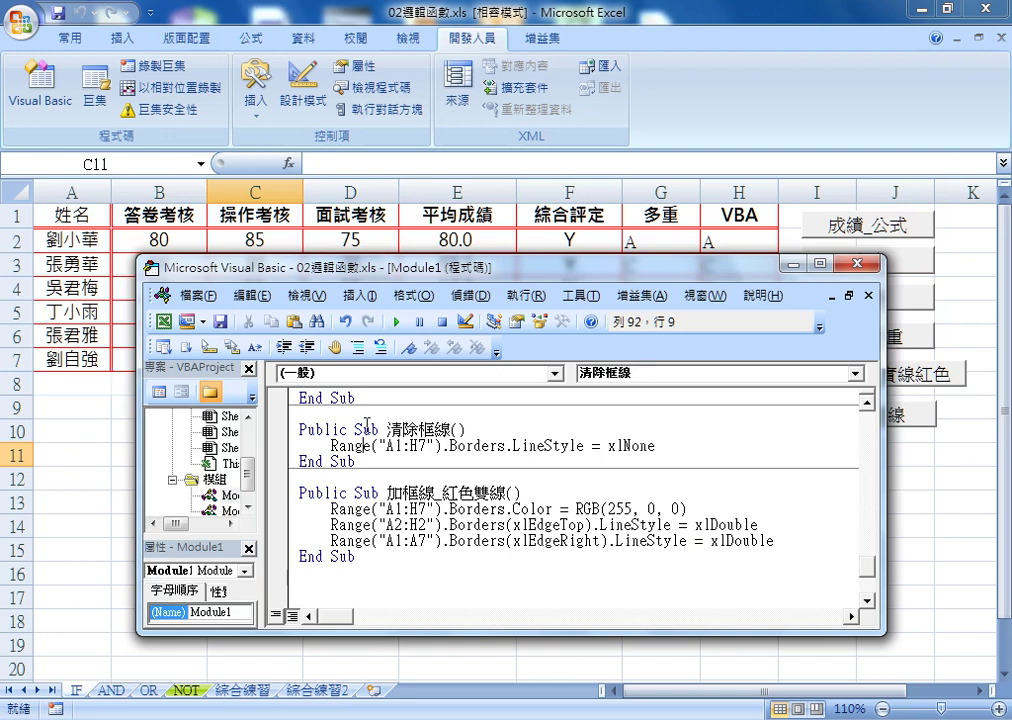
click(393, 323)
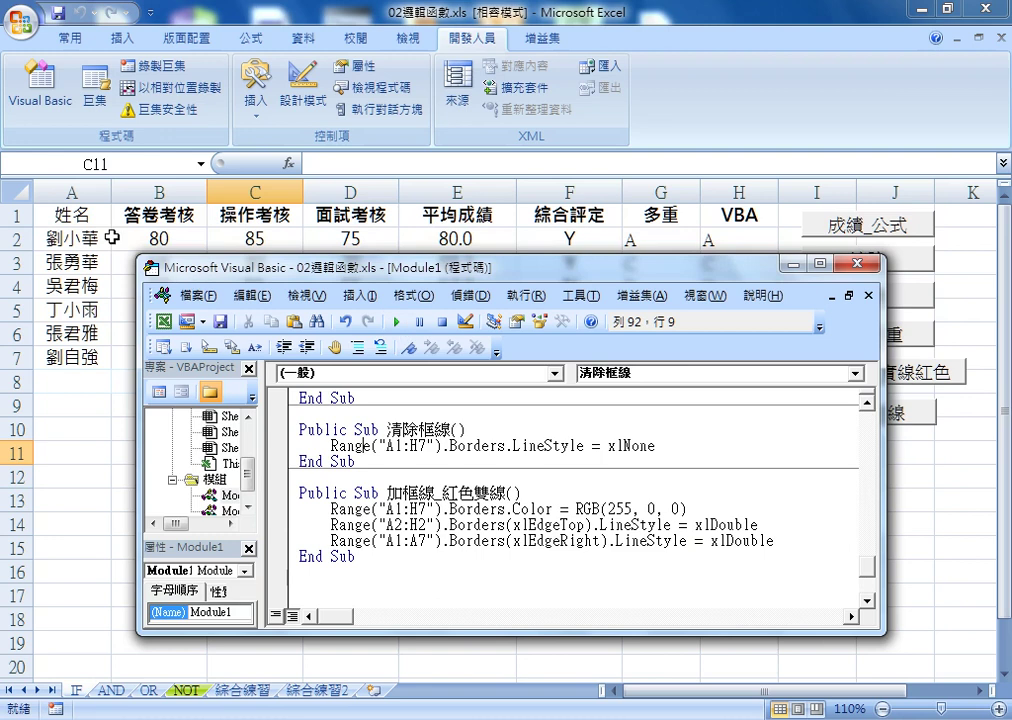